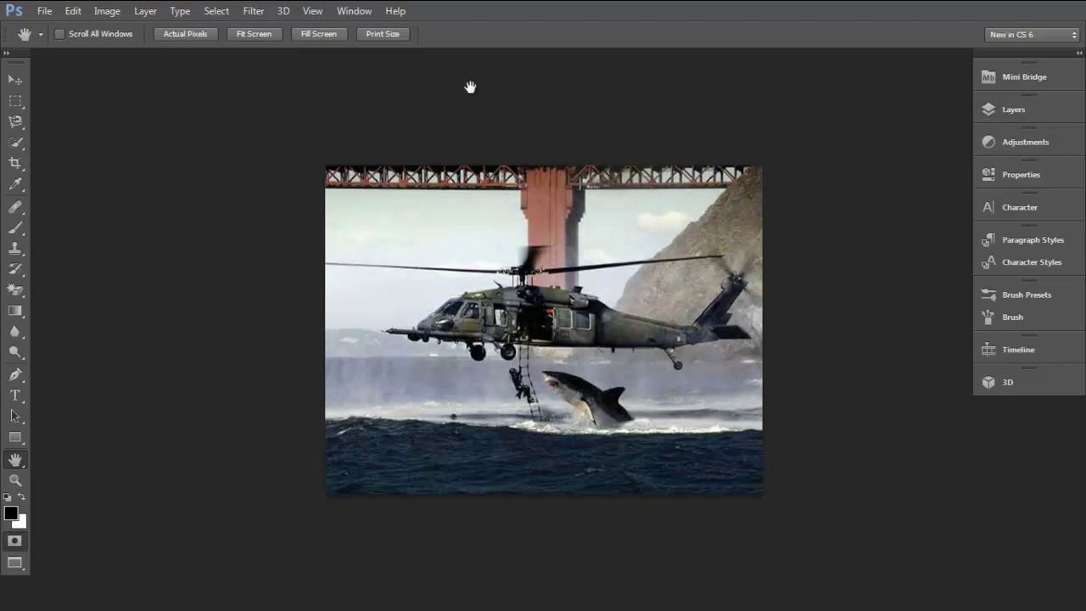
Browse the Help, Window and View menus, ending with the Filter menu open
left_click(408, 11)
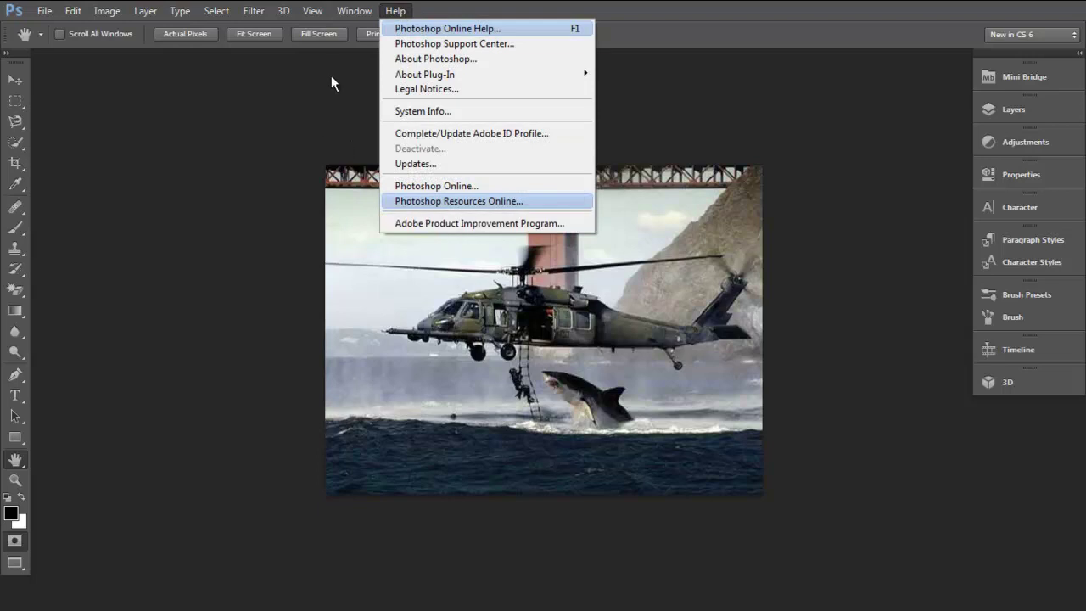
left_click(348, 30)
left_click(354, 11)
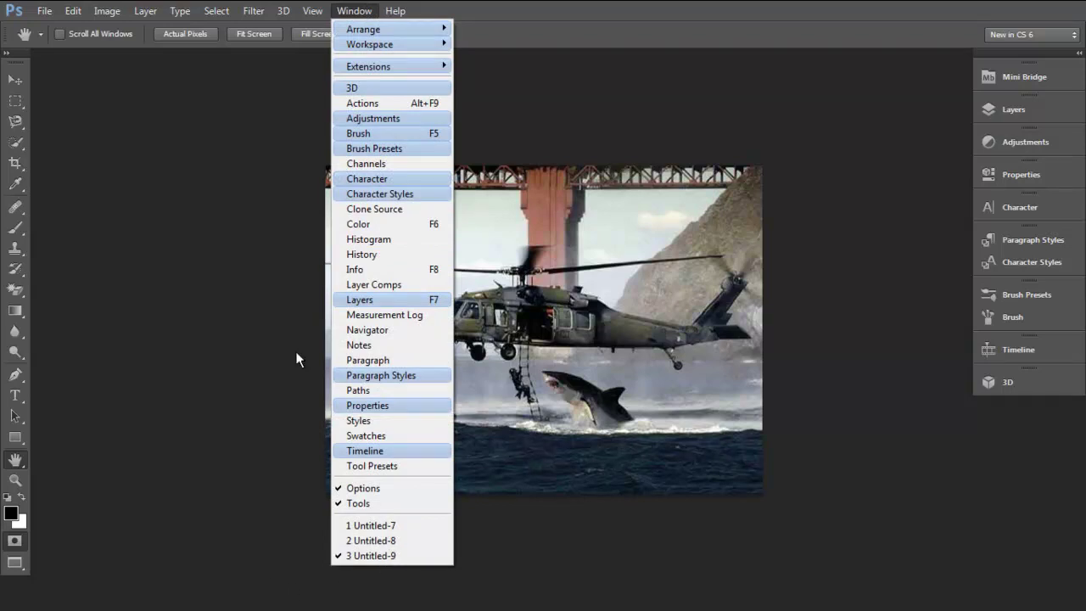
mouse_move(311, 14)
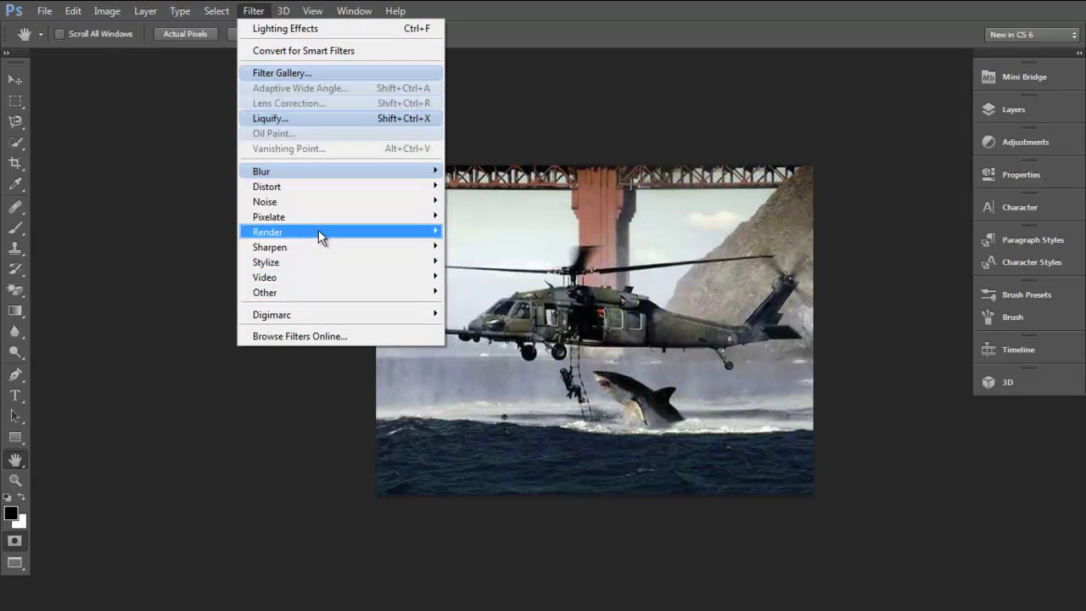
Look over the Filter menu's Render and Blur submenus, then the Select and Type menus
mouse_move(320, 231)
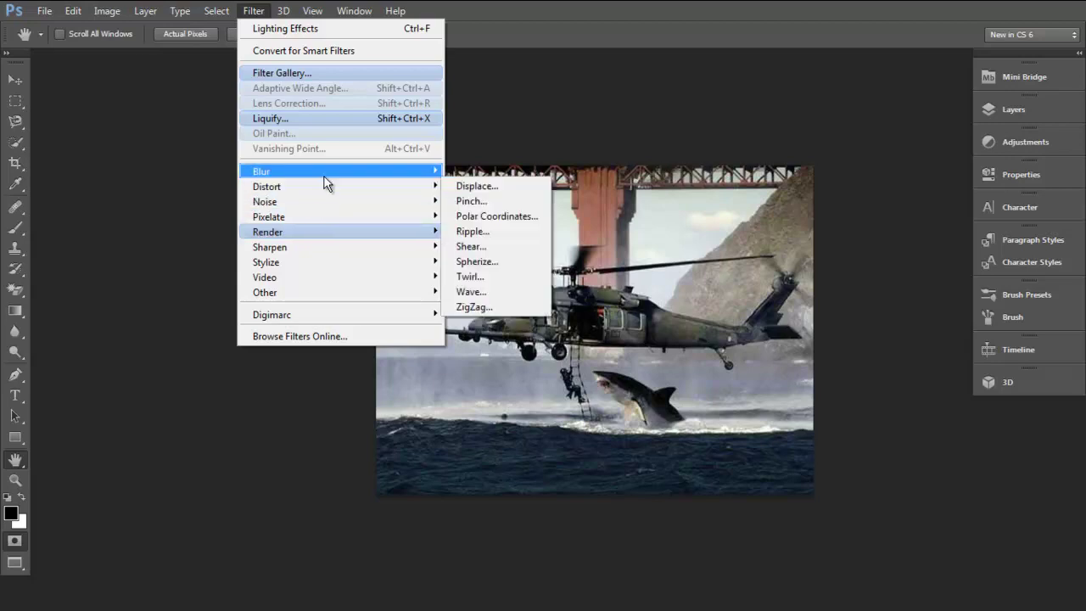
mouse_move(324, 179)
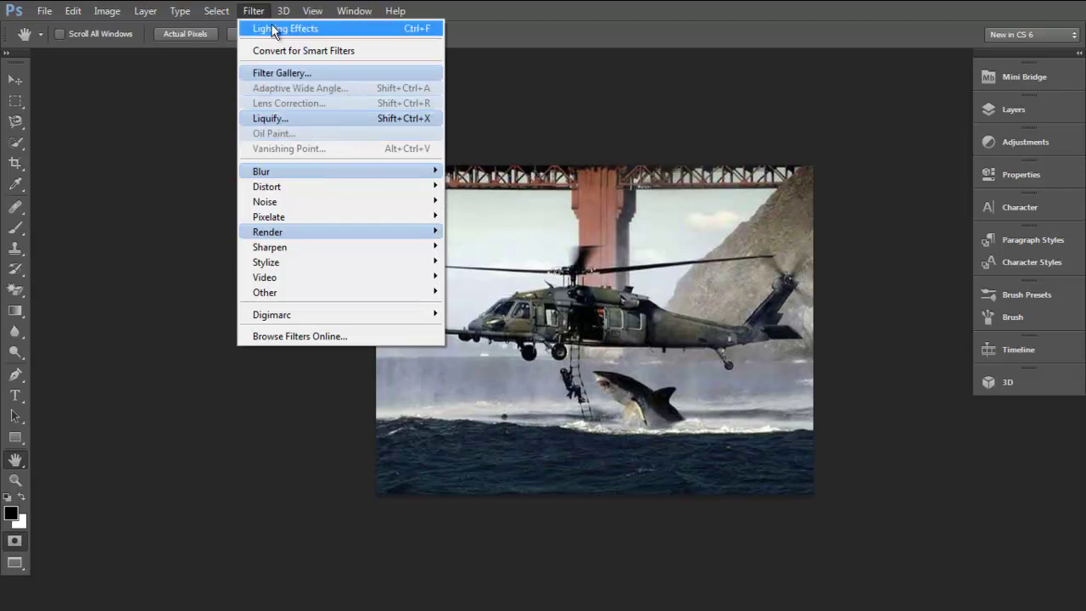
mouse_move(218, 12)
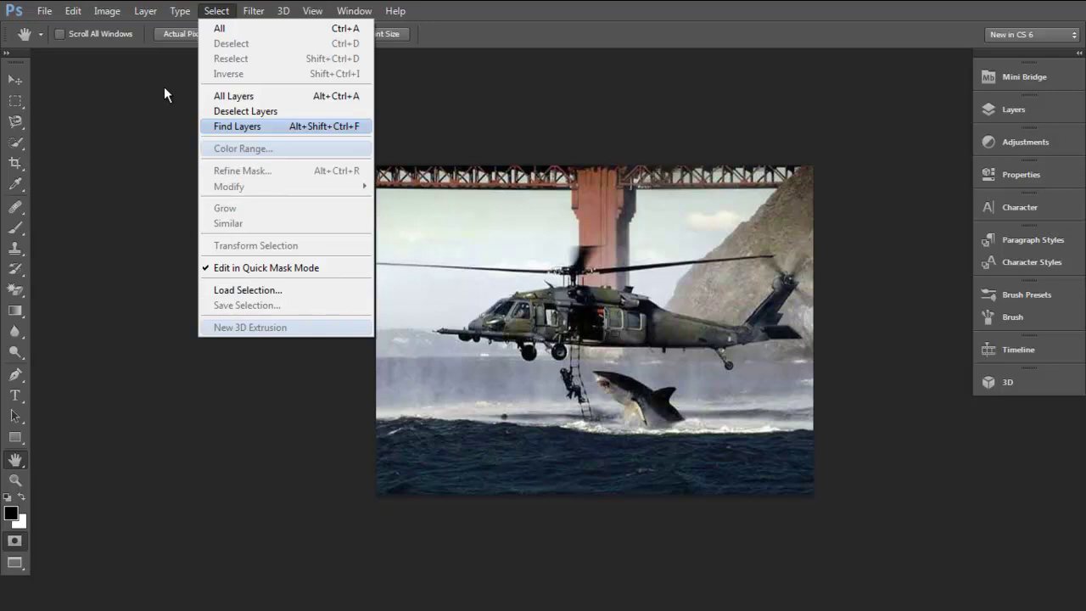
mouse_move(182, 16)
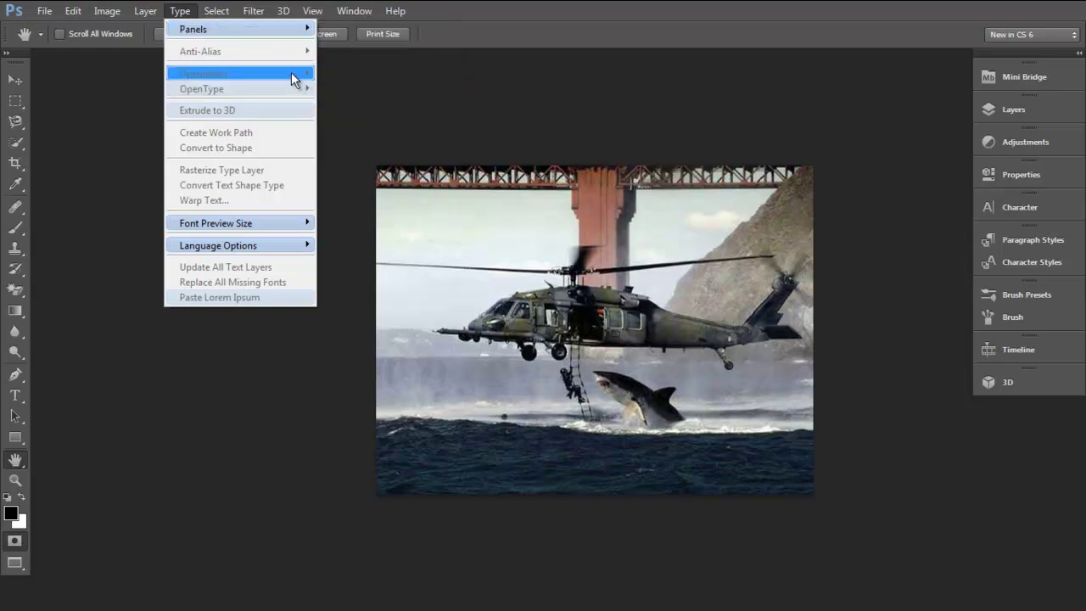
mouse_move(288, 222)
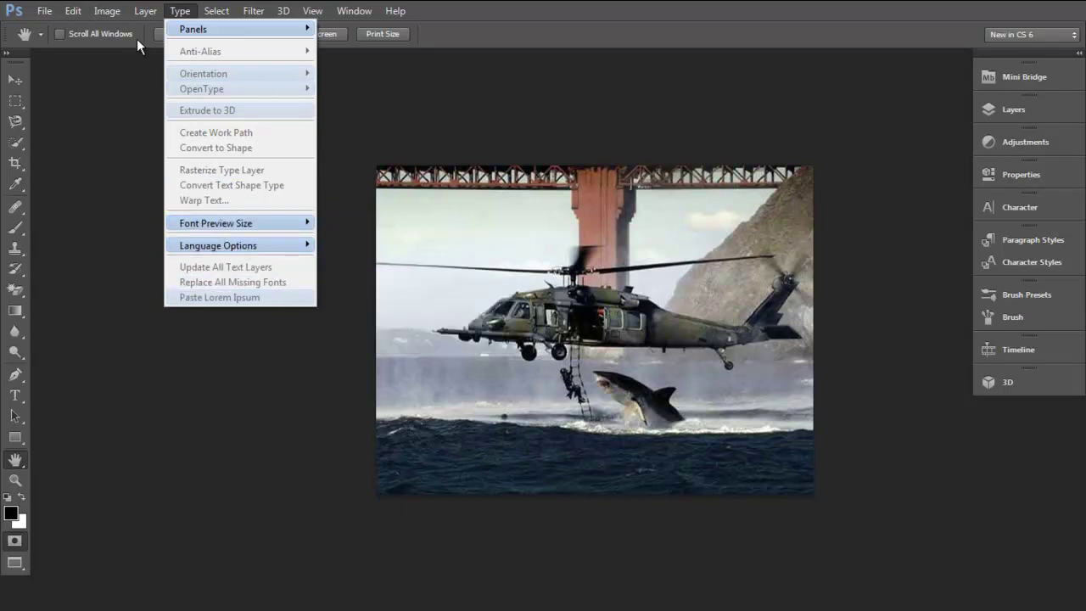
Browse Layer > New Adjustment Layer and the Image menu's options
mouse_move(145, 10)
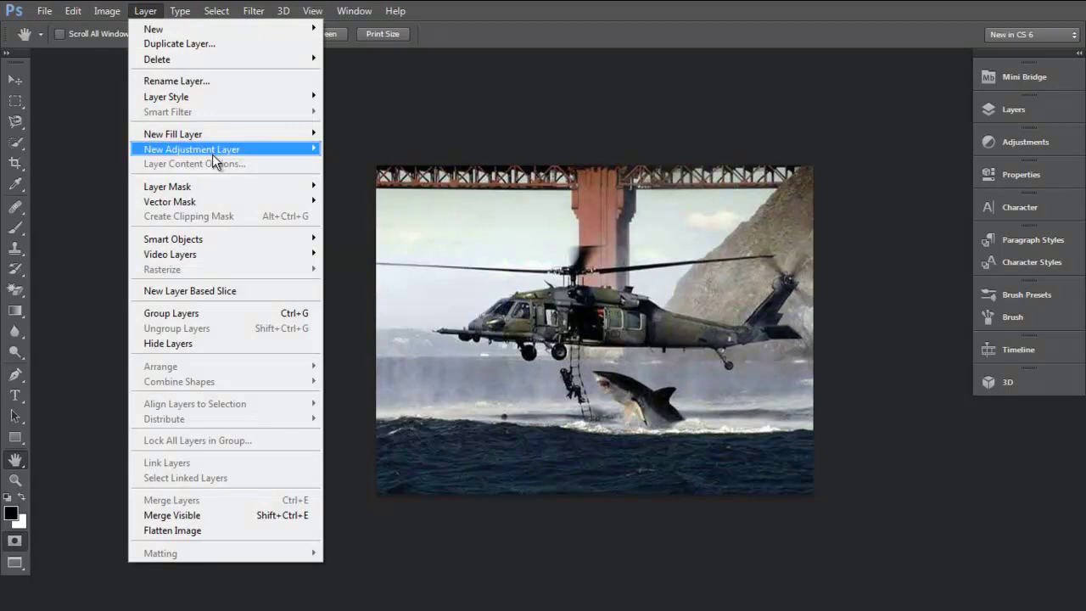
mouse_move(212, 153)
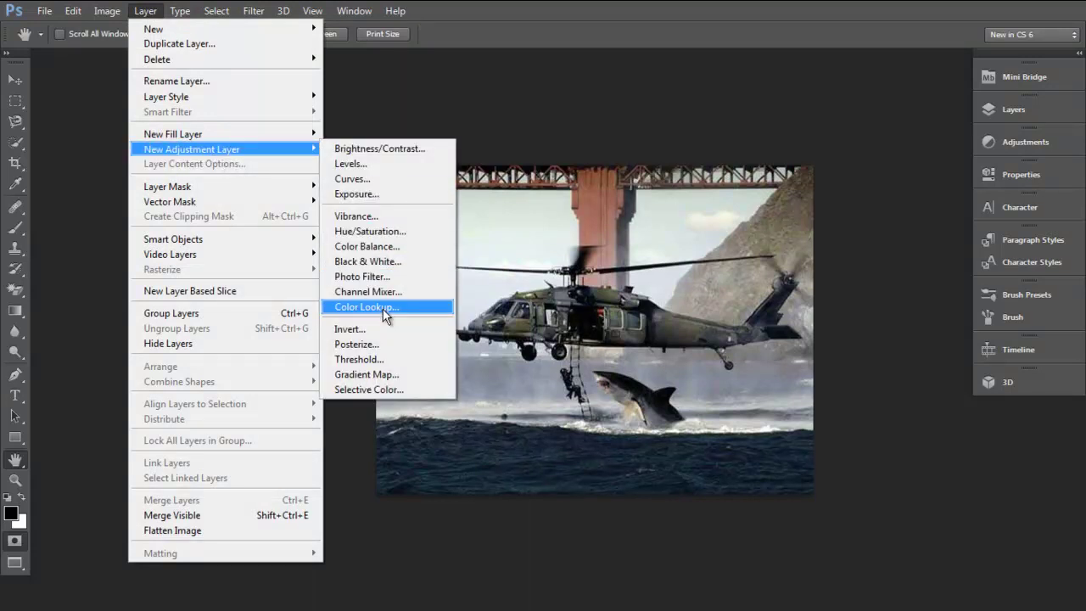
mouse_move(88, 9)
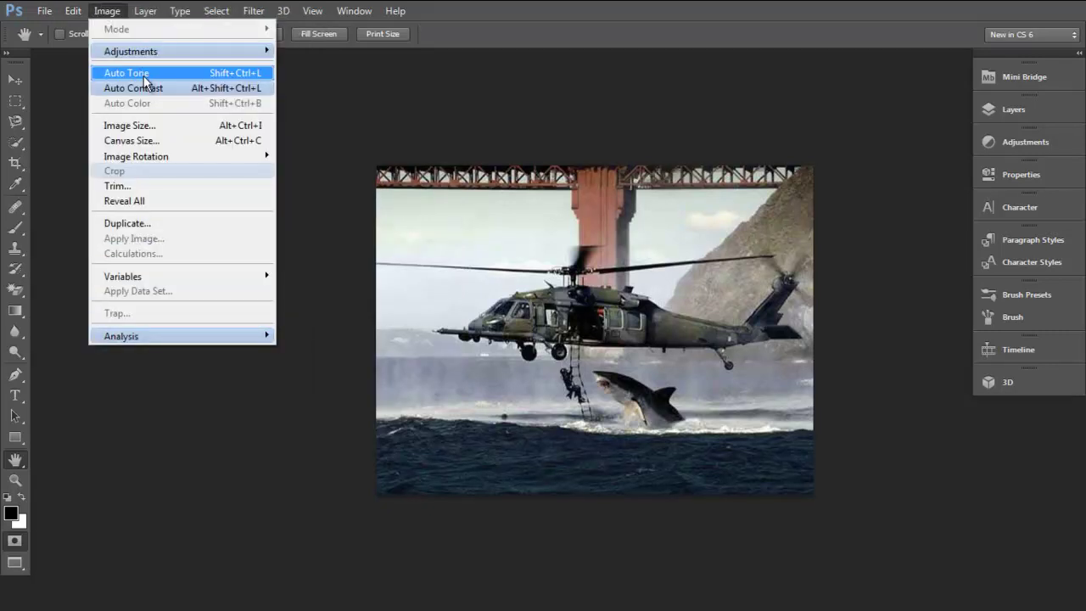
left_click(144, 79)
left_click(111, 11)
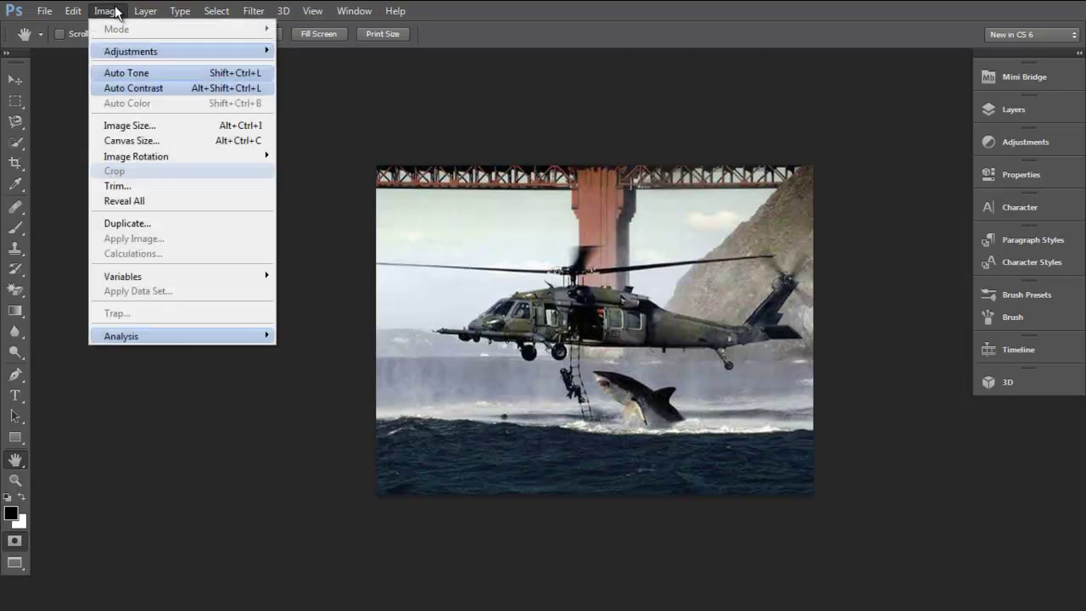
Apply Auto Contrast to the photo, then look at Image > Analysis
left_click(145, 88)
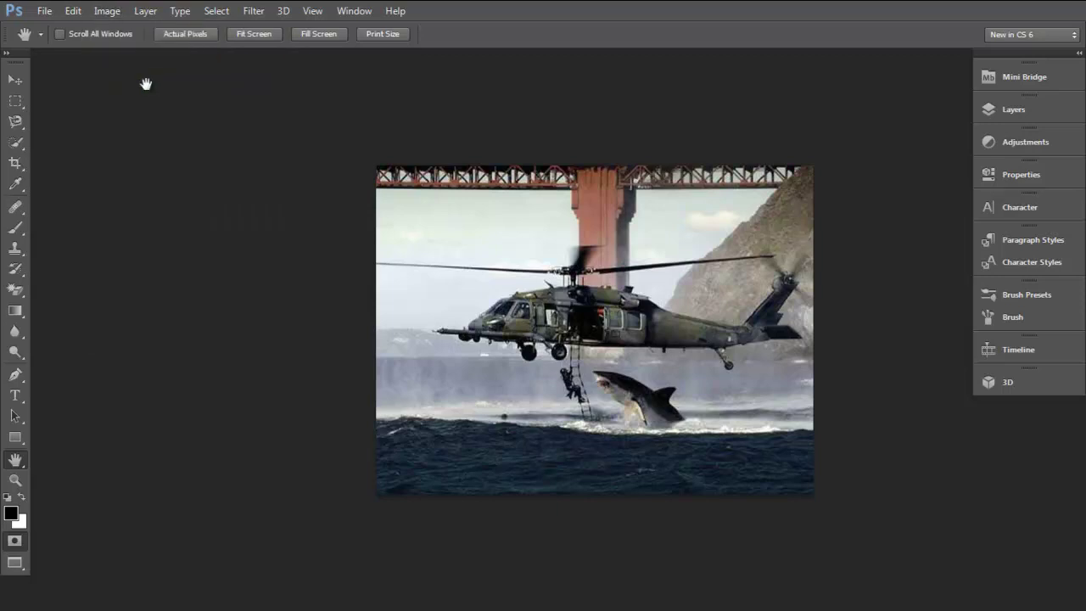
left_click(112, 12)
mouse_move(140, 52)
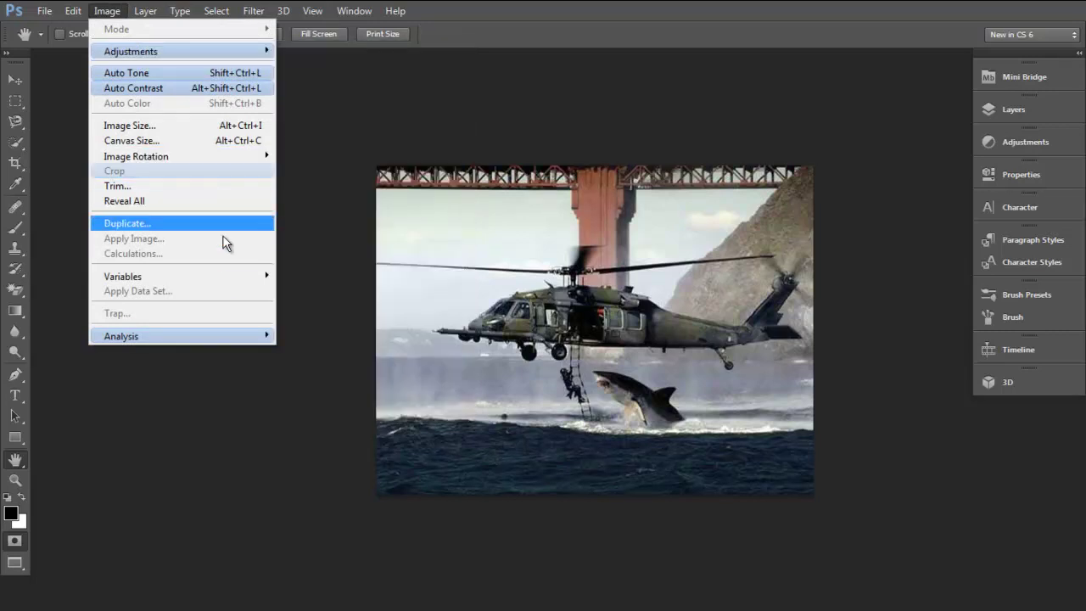
mouse_move(250, 340)
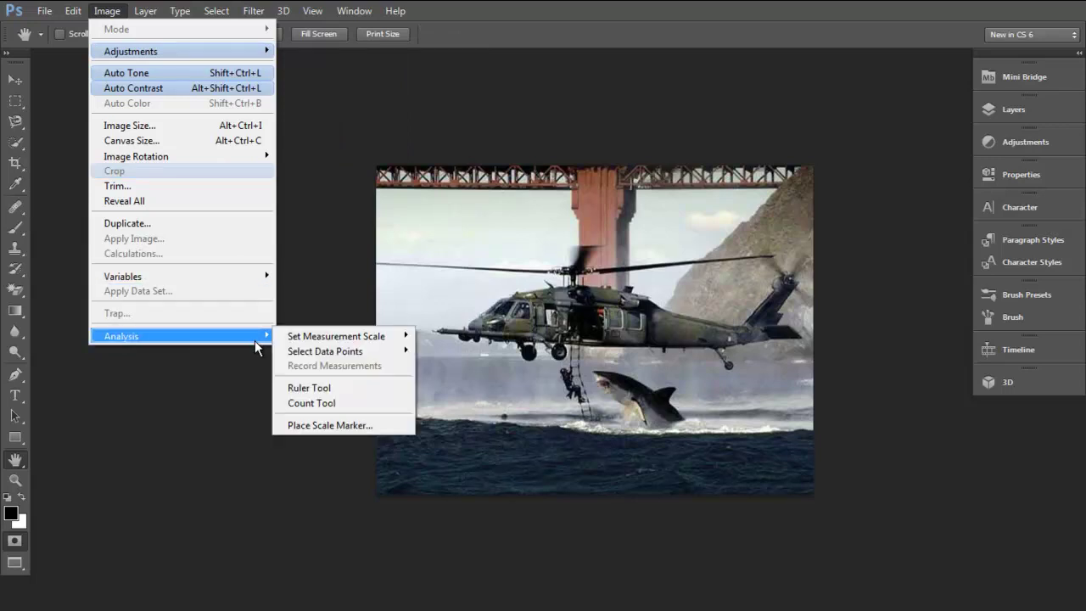
mouse_move(341, 343)
Look through the Edit menu's Paste Special, Transform and Presets submenus, ending on Preferences
mouse_move(76, 17)
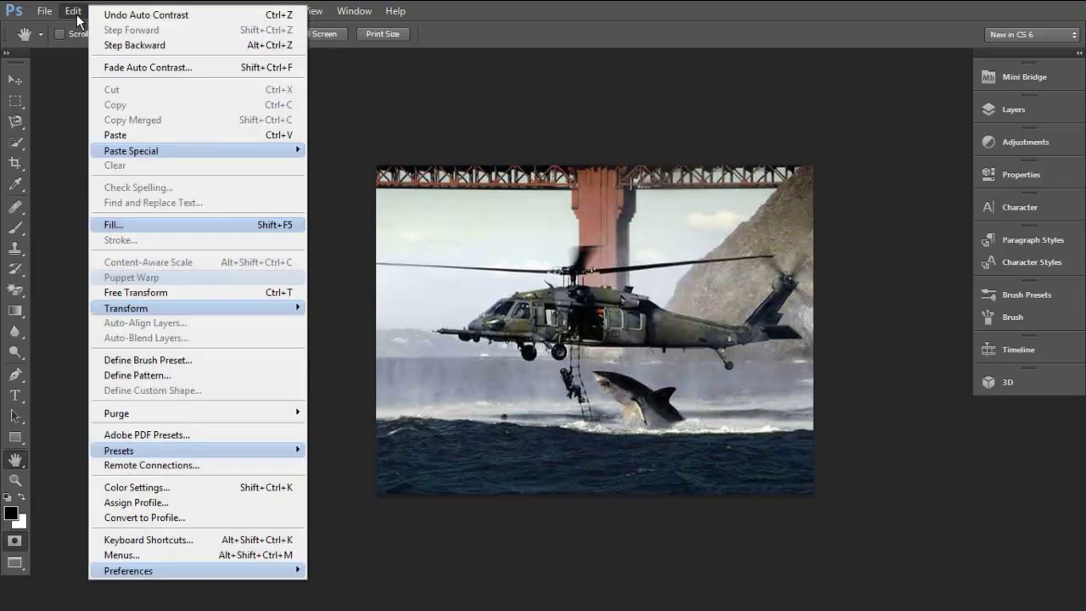
mouse_move(174, 154)
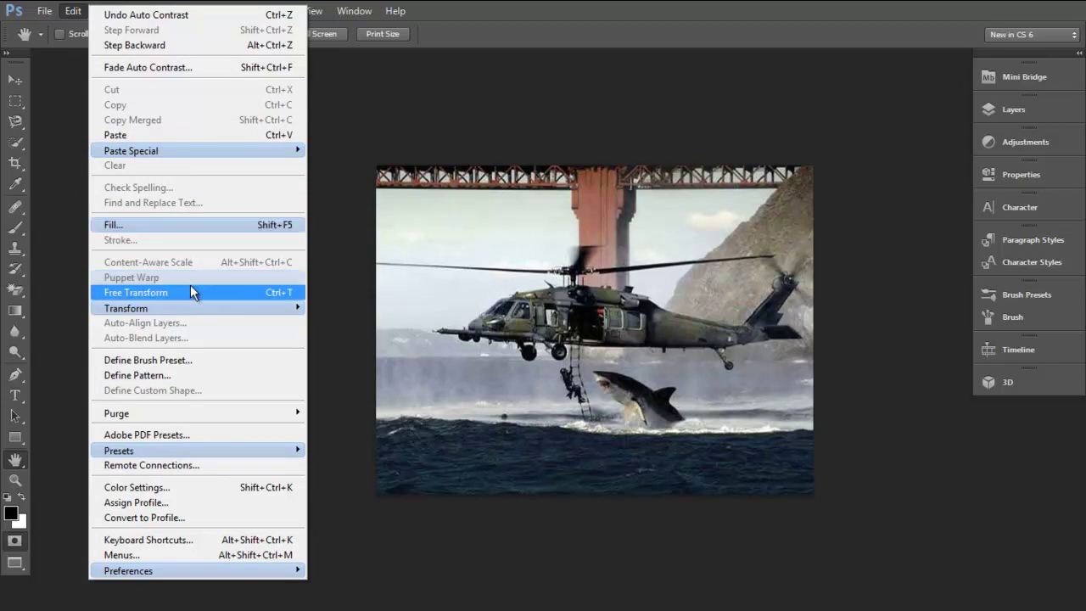
mouse_move(194, 308)
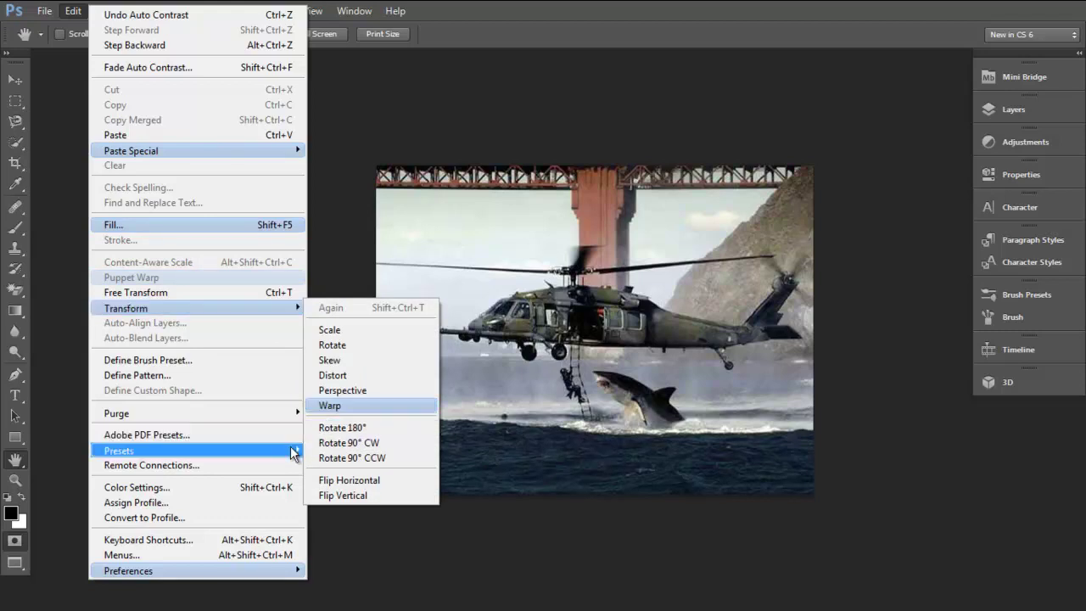
mouse_move(293, 453)
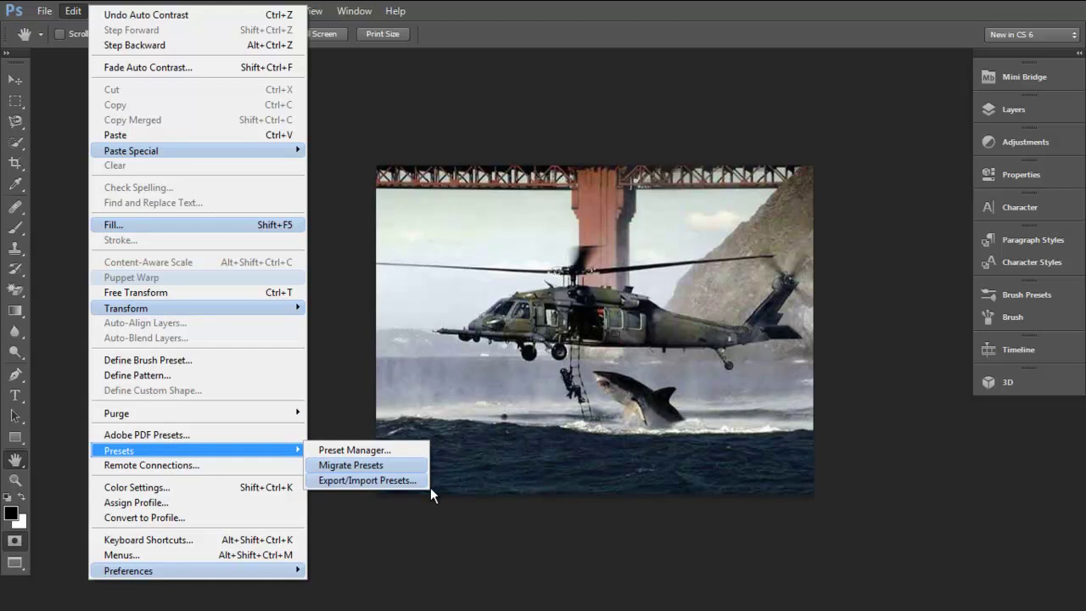
mouse_move(297, 571)
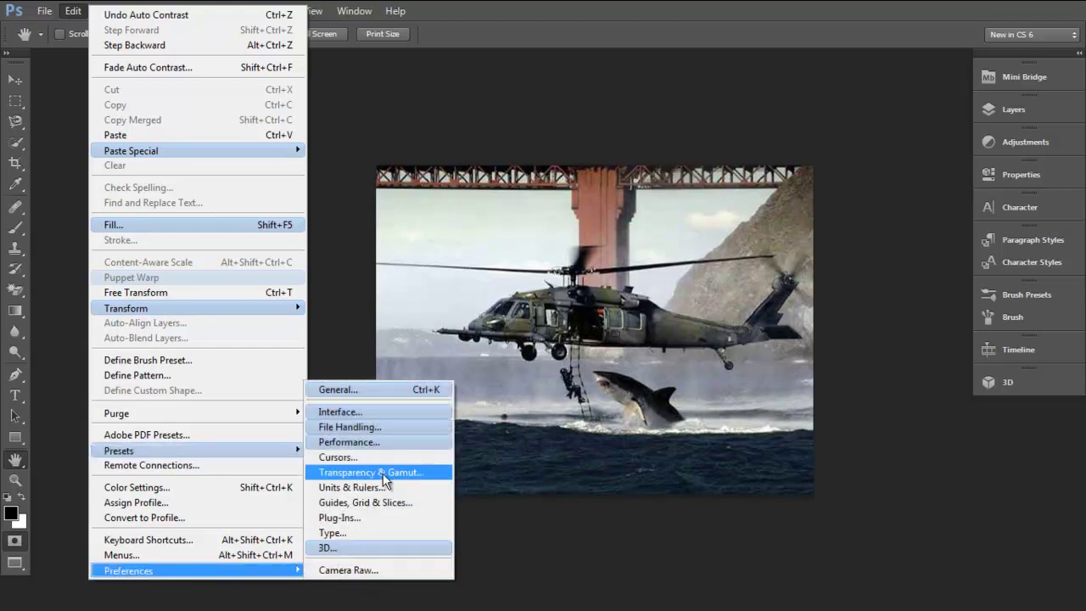
In Interface preferences, try each of the four colour themes, returning to the darkest
left_click(389, 412)
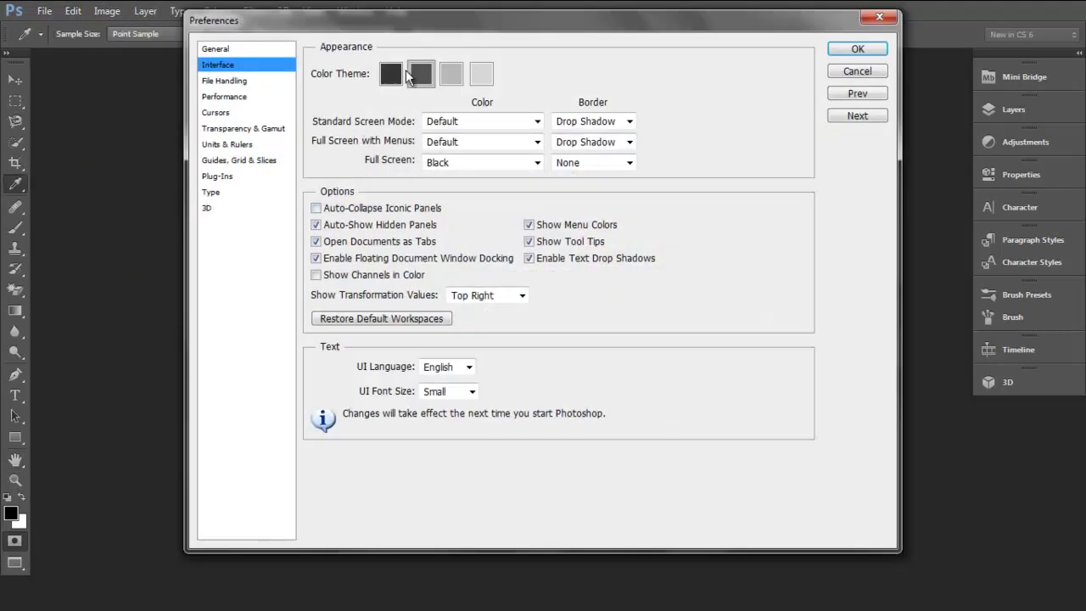
left_click(393, 74)
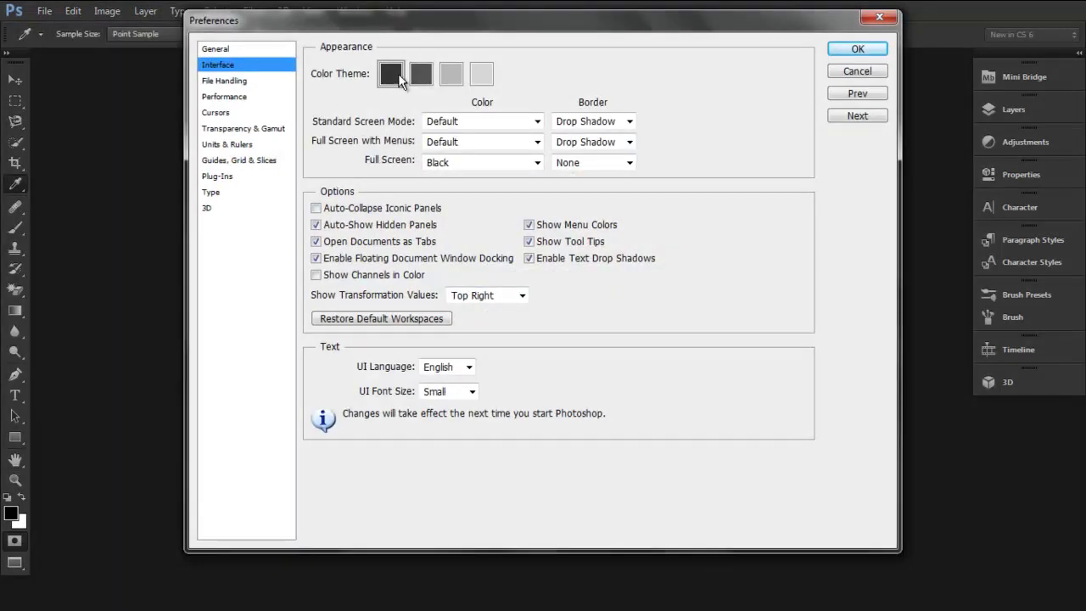
left_click(481, 75)
left_click(455, 76)
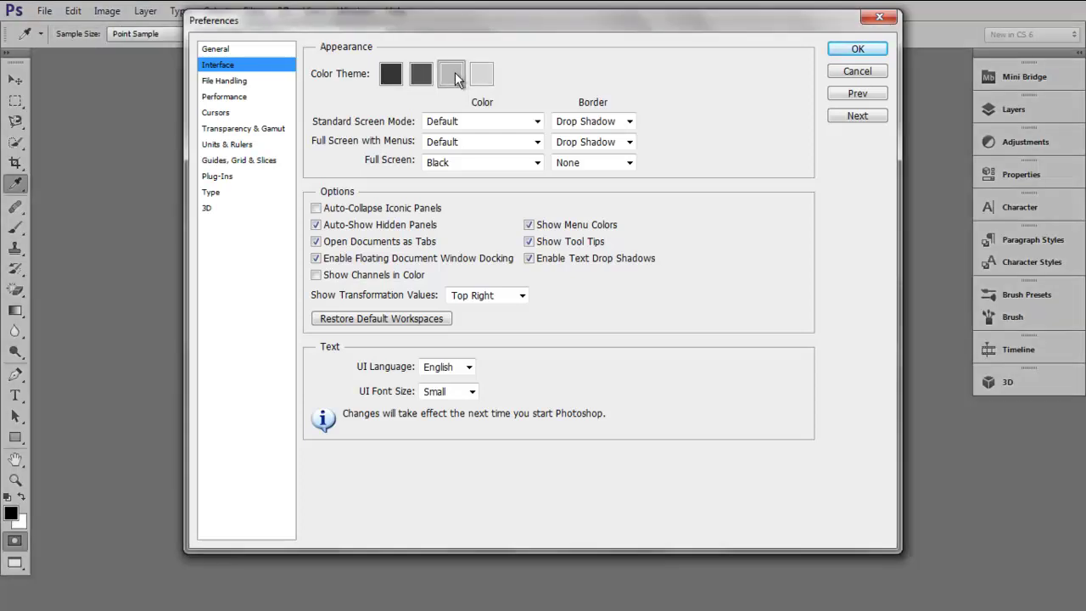
left_click(414, 73)
left_click(390, 77)
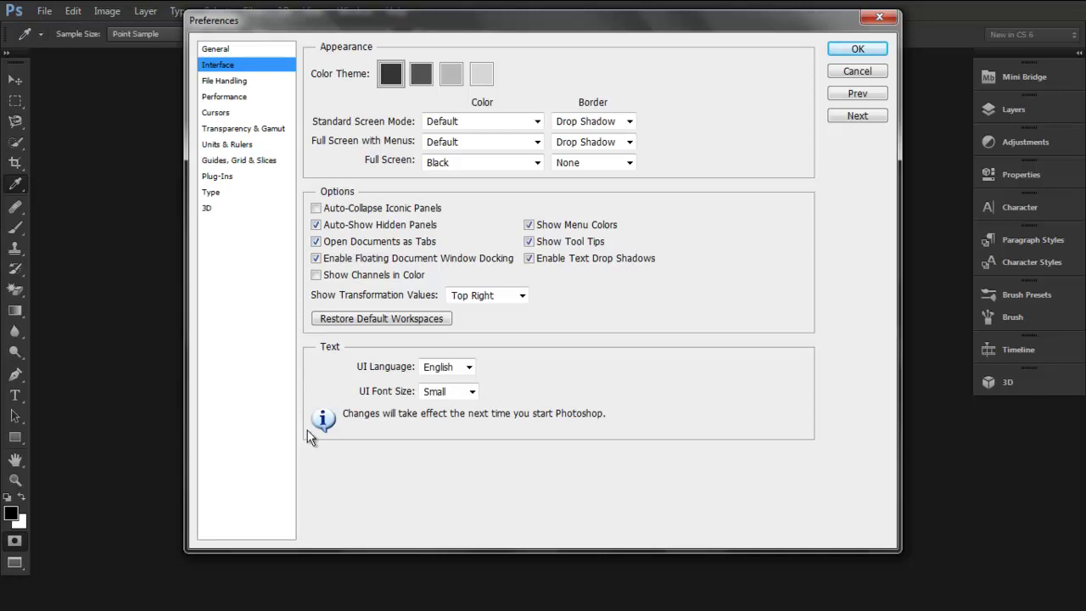
Step through the Plug-ins, Guides, Units & Rulers, Transparency, Cursors, Performance, File Handling, Interface and General pages
left_click(219, 175)
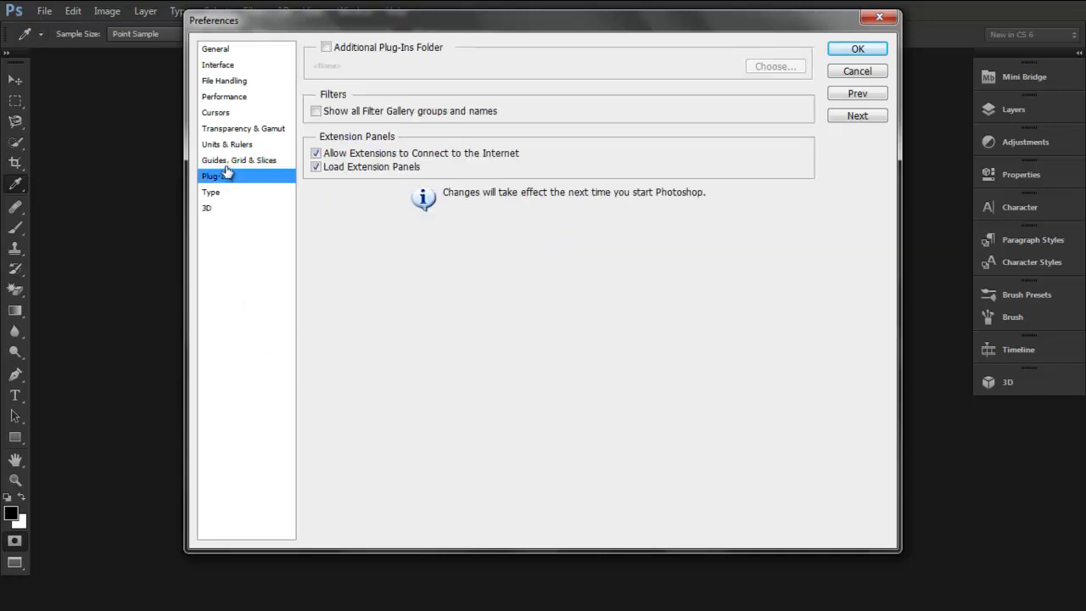
left_click(230, 161)
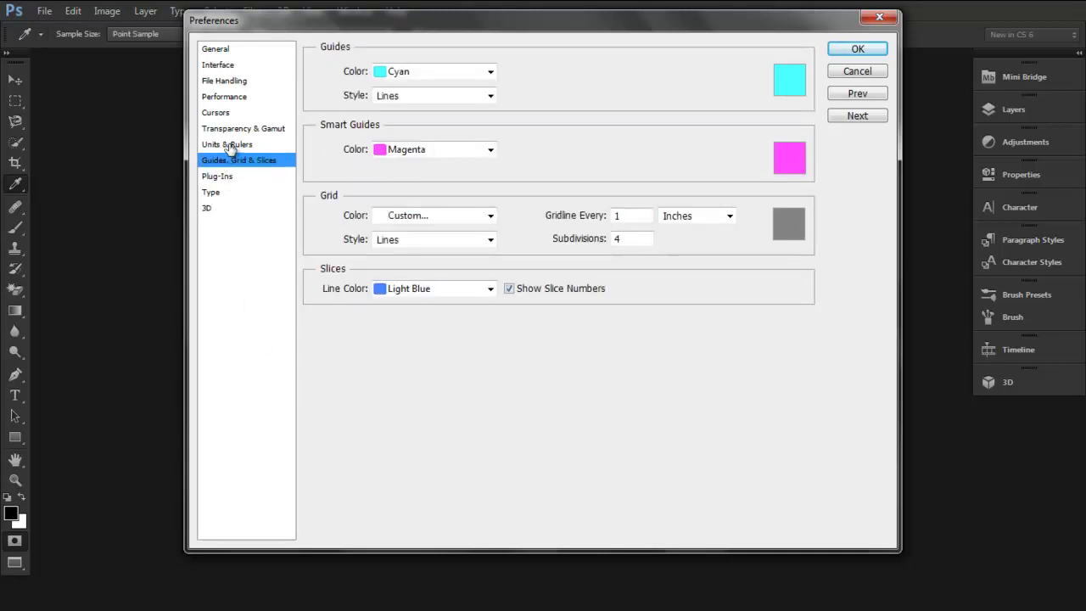
left_click(233, 143)
left_click(234, 132)
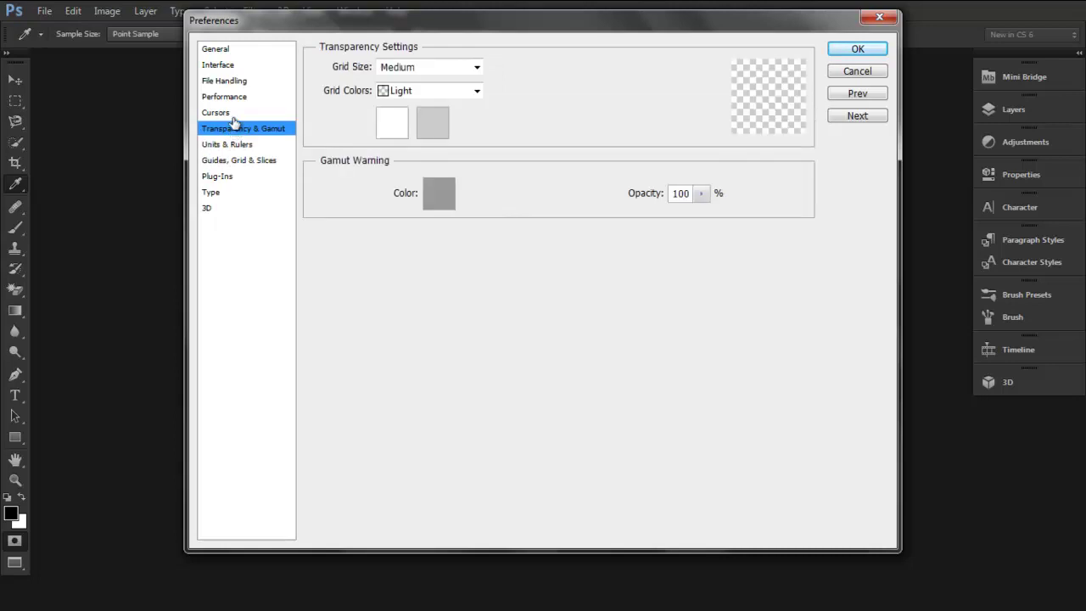
left_click(233, 116)
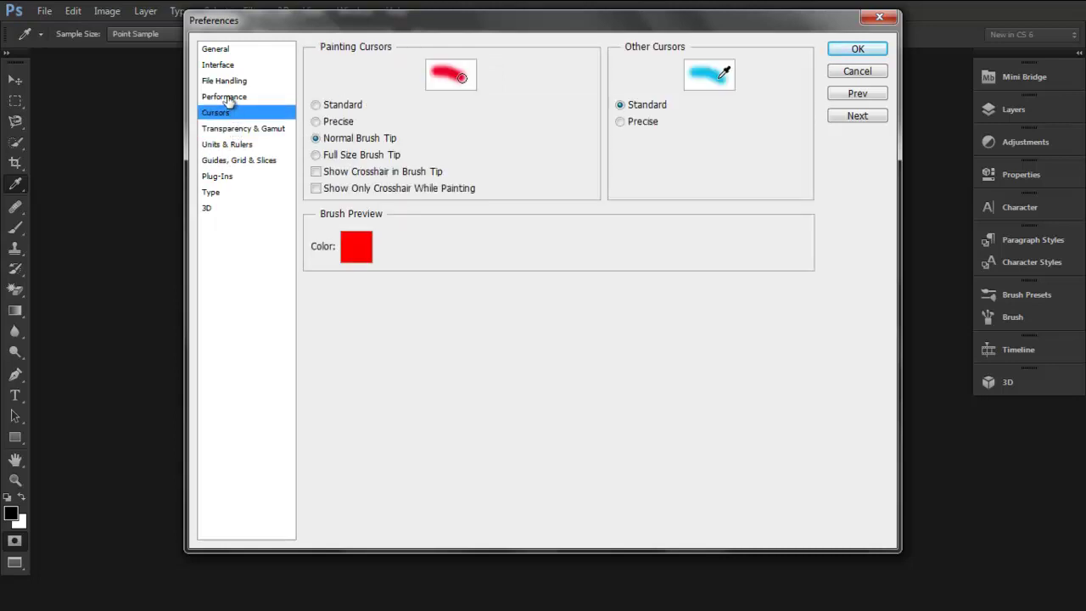
left_click(227, 100)
mouse_move(404, 102)
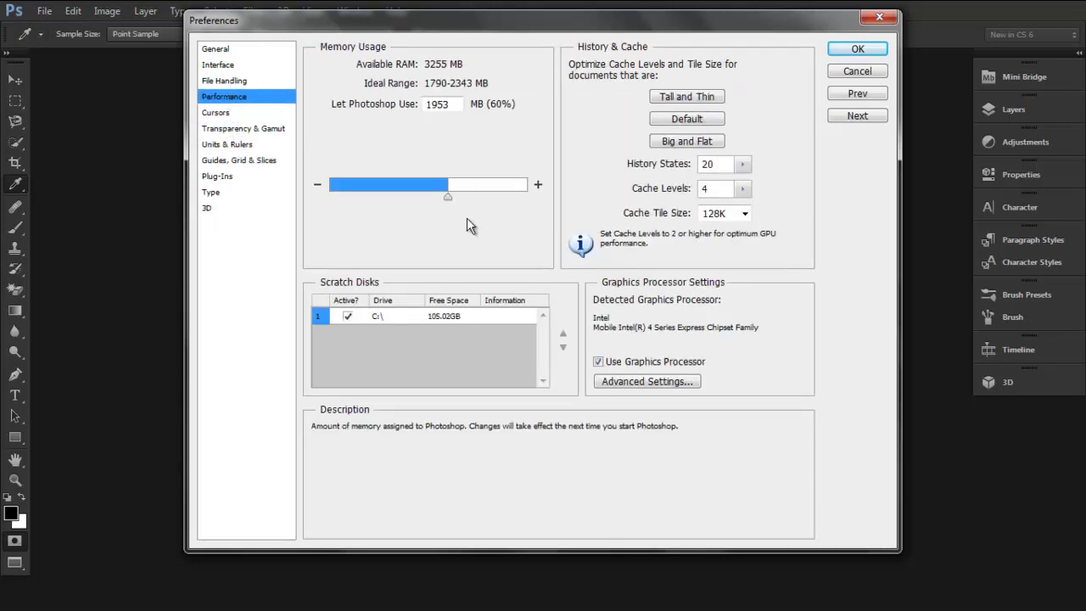
left_click(236, 81)
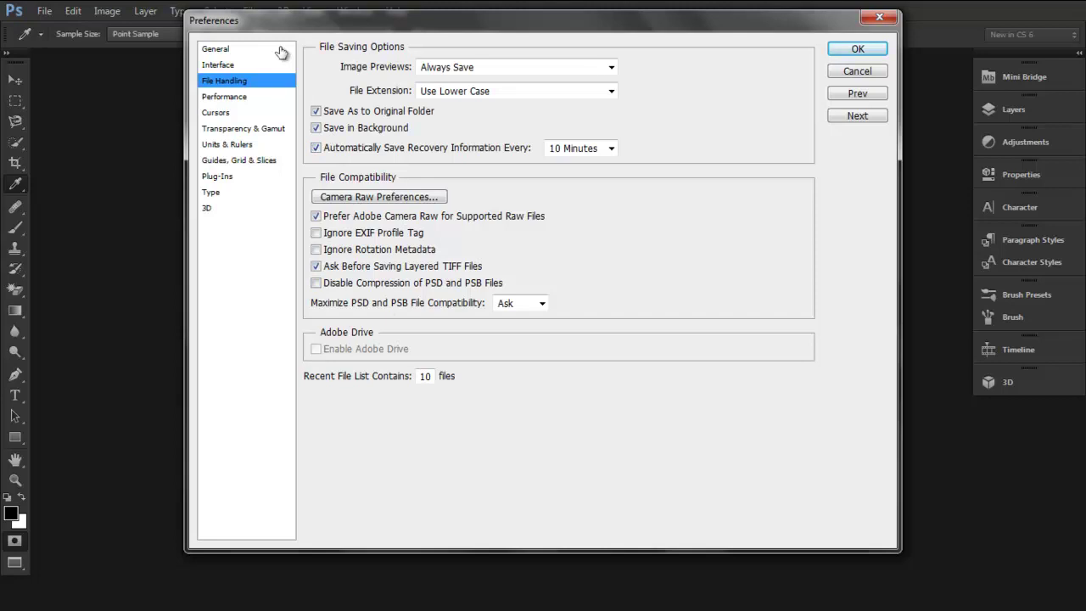
left_click(230, 68)
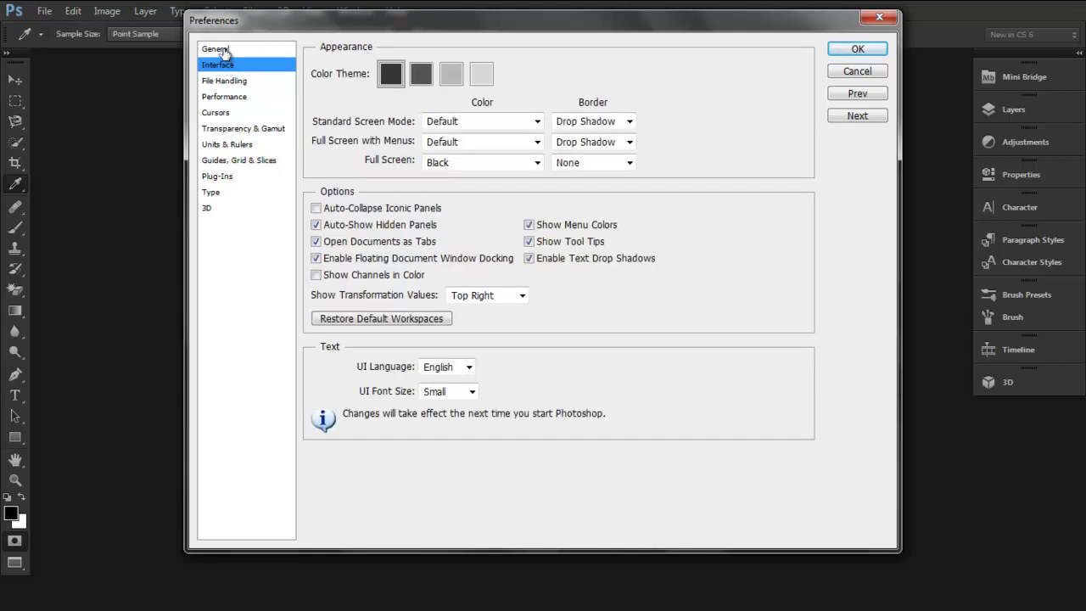
left_click(225, 53)
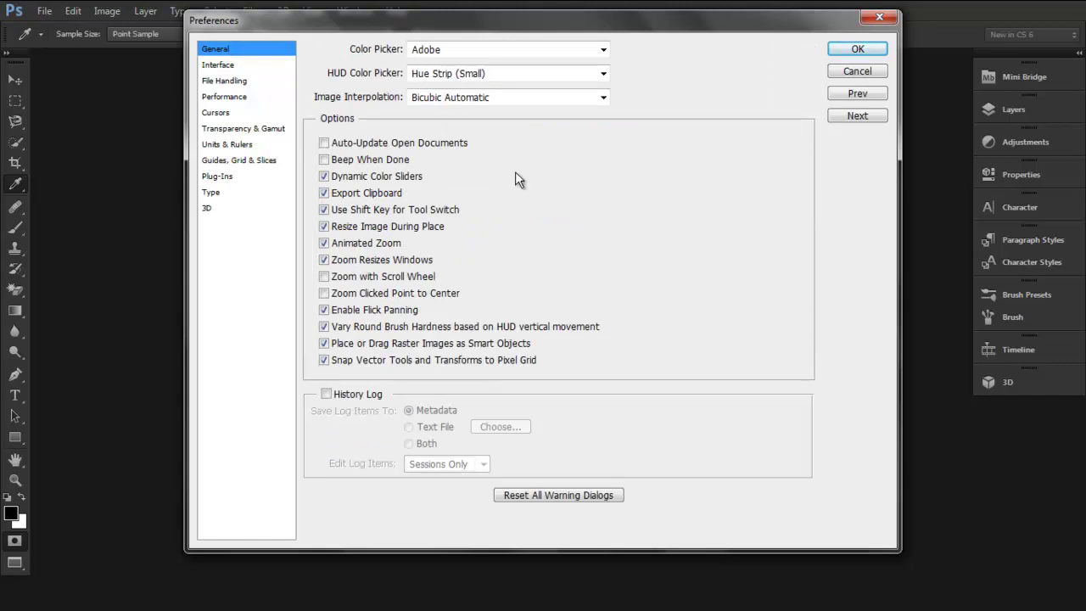
left_click(855, 73)
key("h")
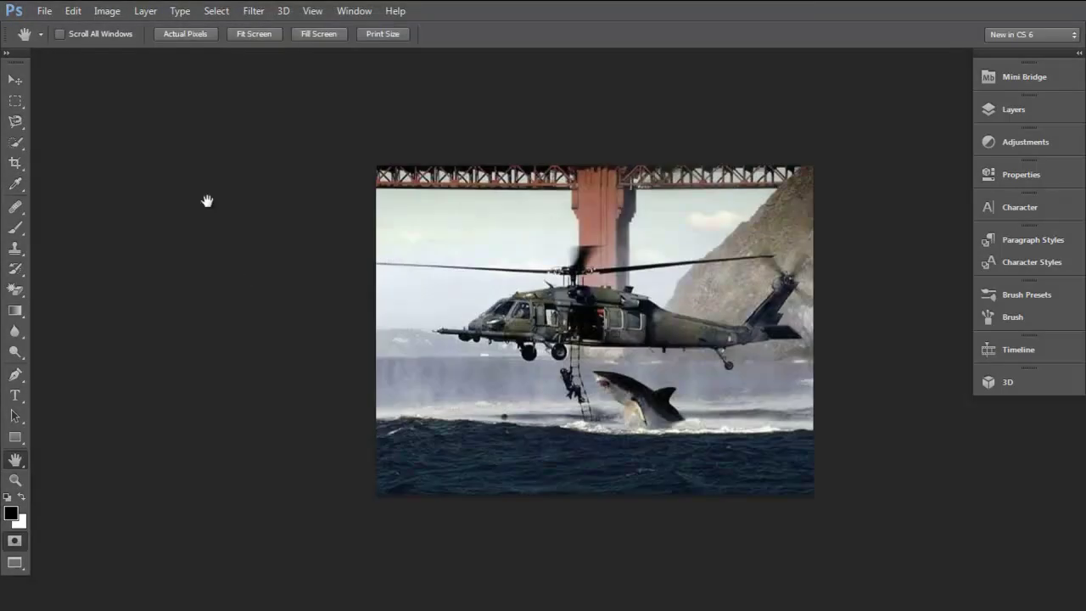
left_click(45, 11)
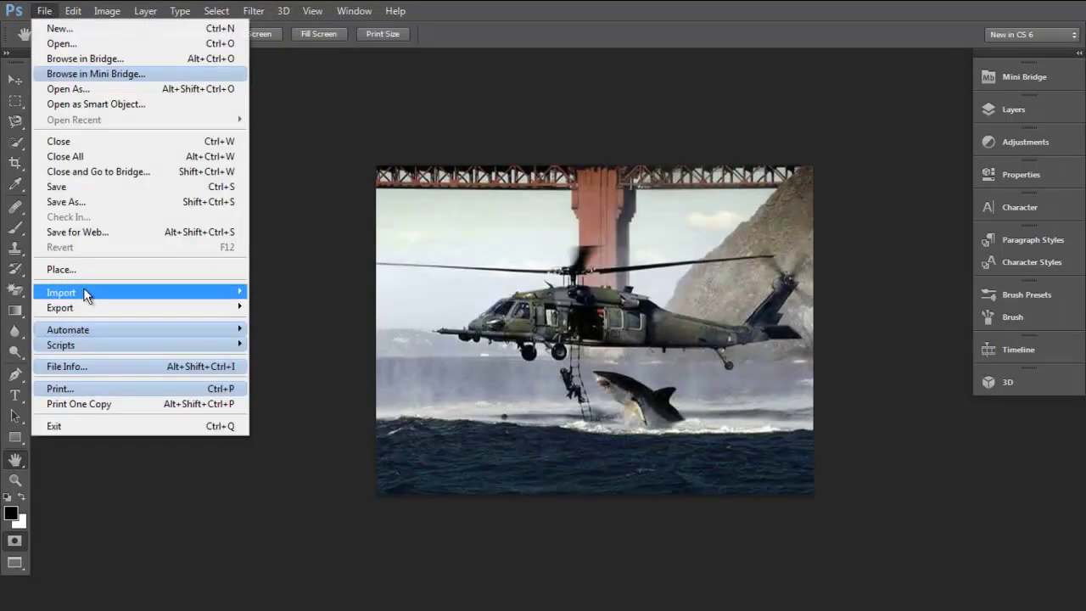
left_click(71, 11)
left_click(72, 11)
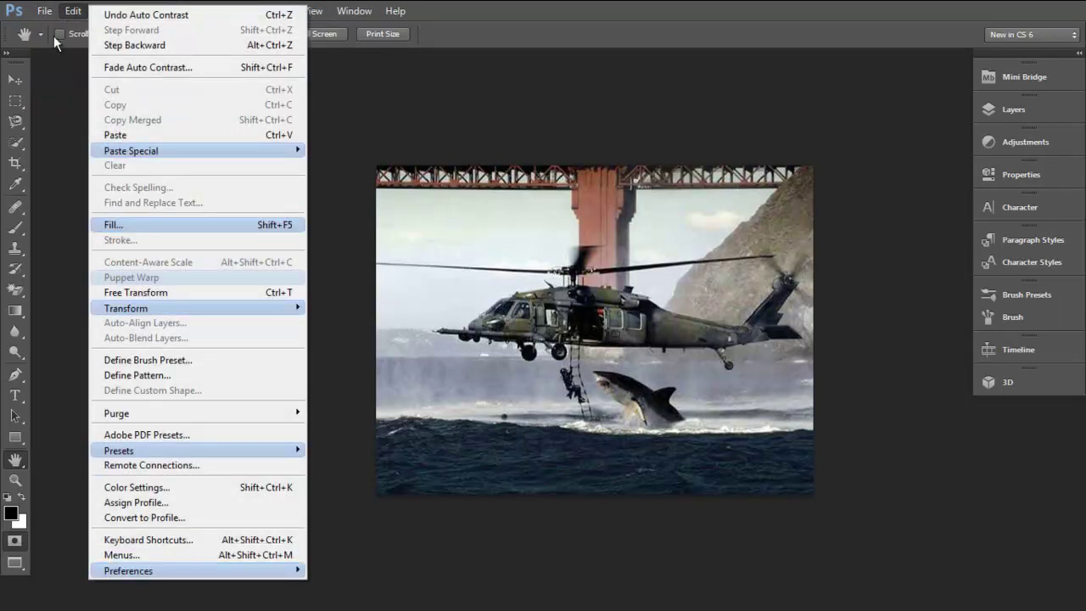
mouse_move(49, 11)
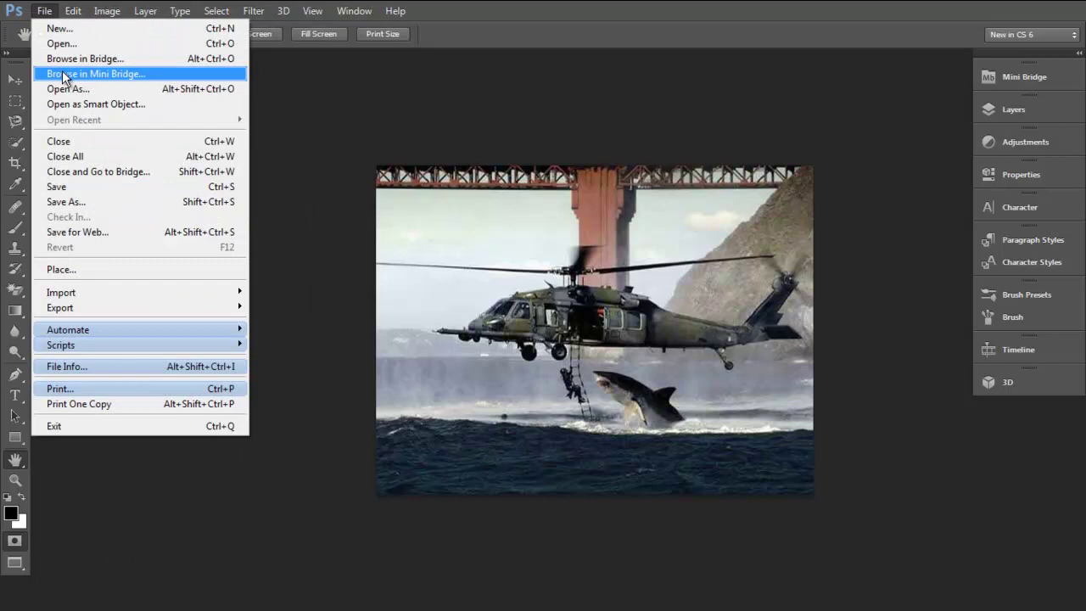
left_click(108, 76)
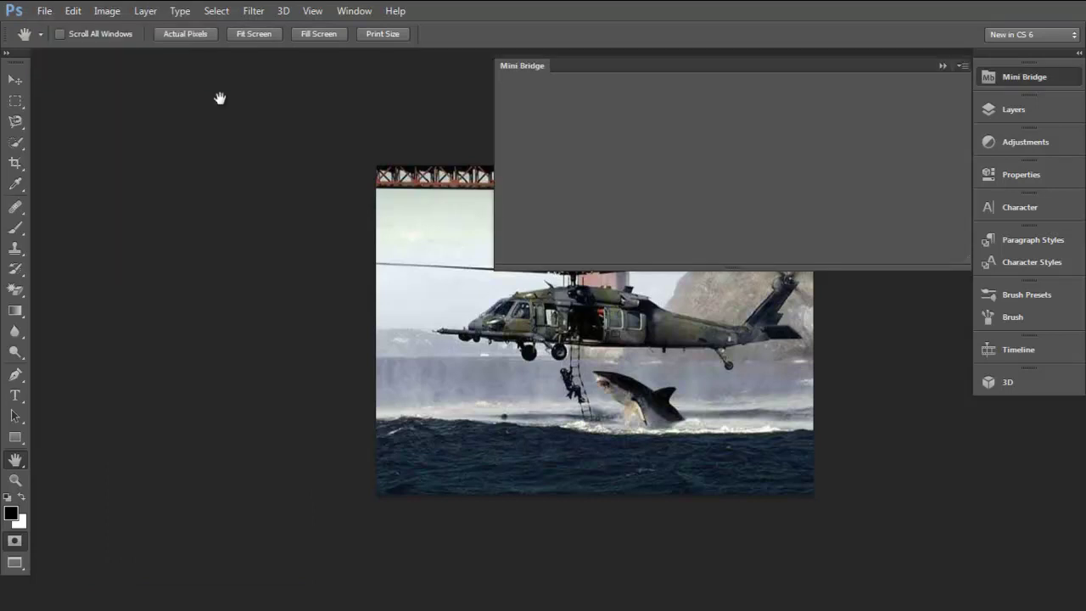
left_click(945, 67)
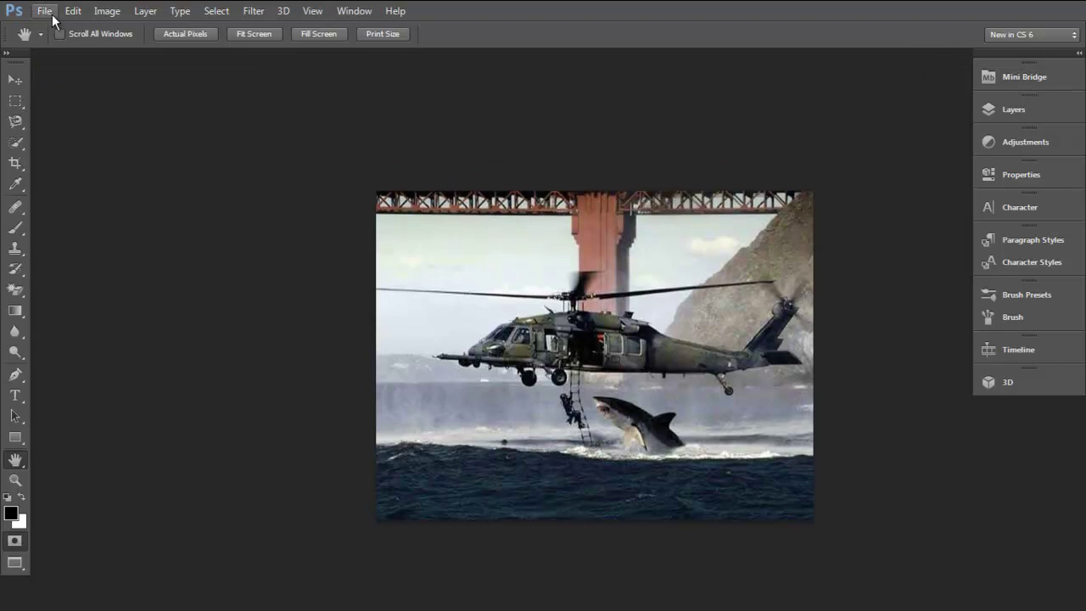
left_click(49, 13)
mouse_move(88, 322)
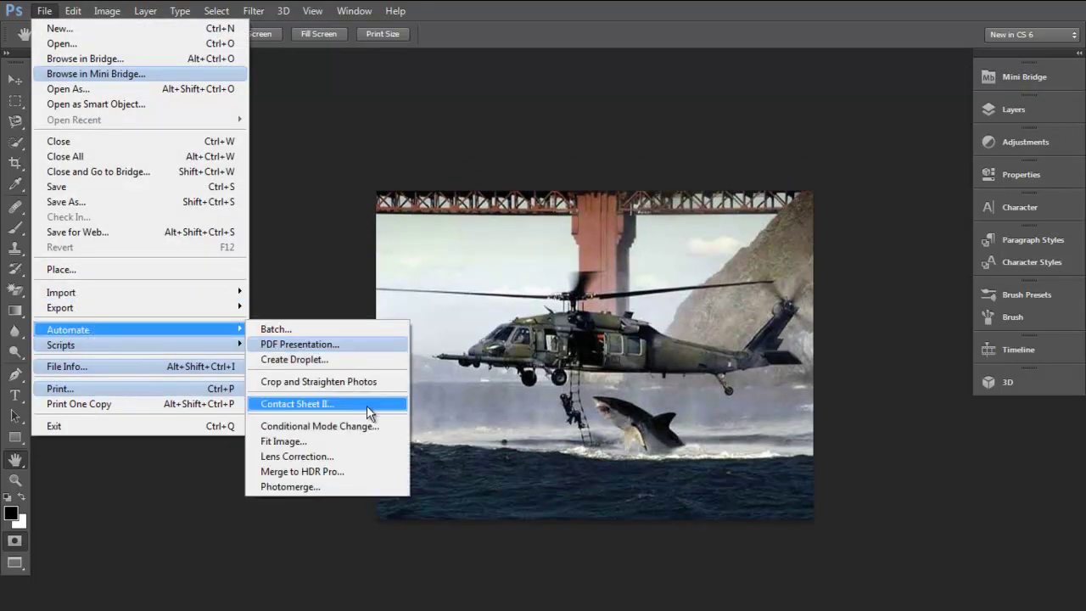
mouse_move(227, 349)
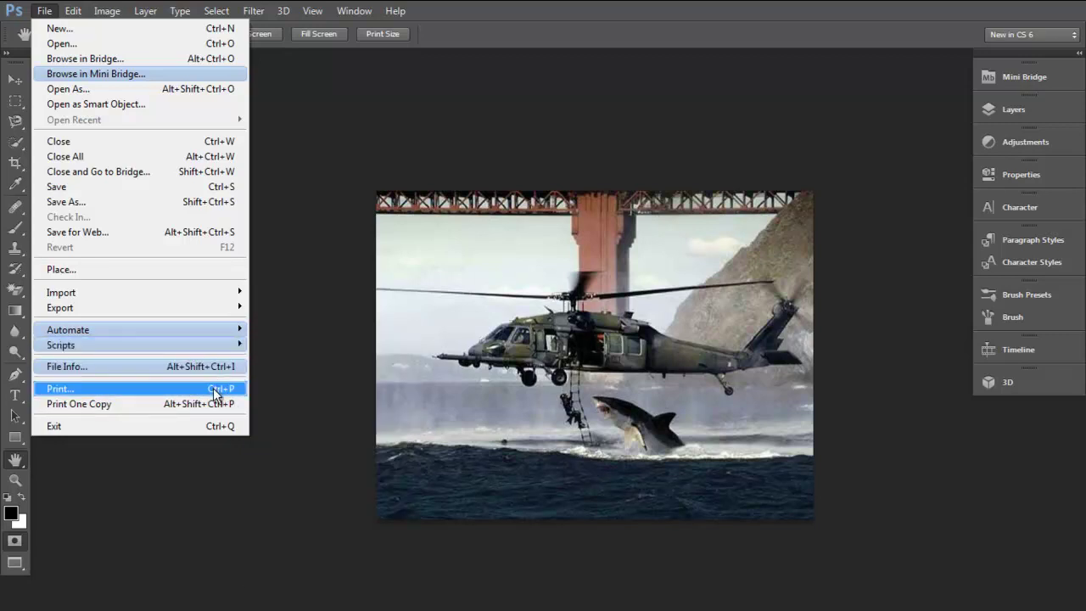
left_click(244, 552)
left_click(15, 10)
left_click(194, 250)
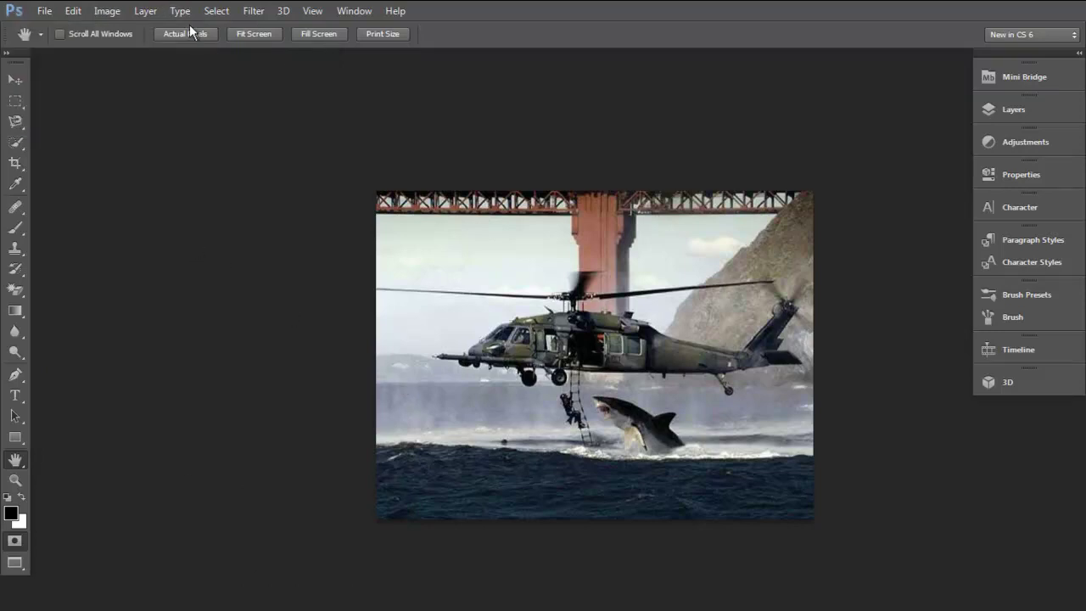
left_click(242, 34)
left_click(308, 34)
left_click(384, 34)
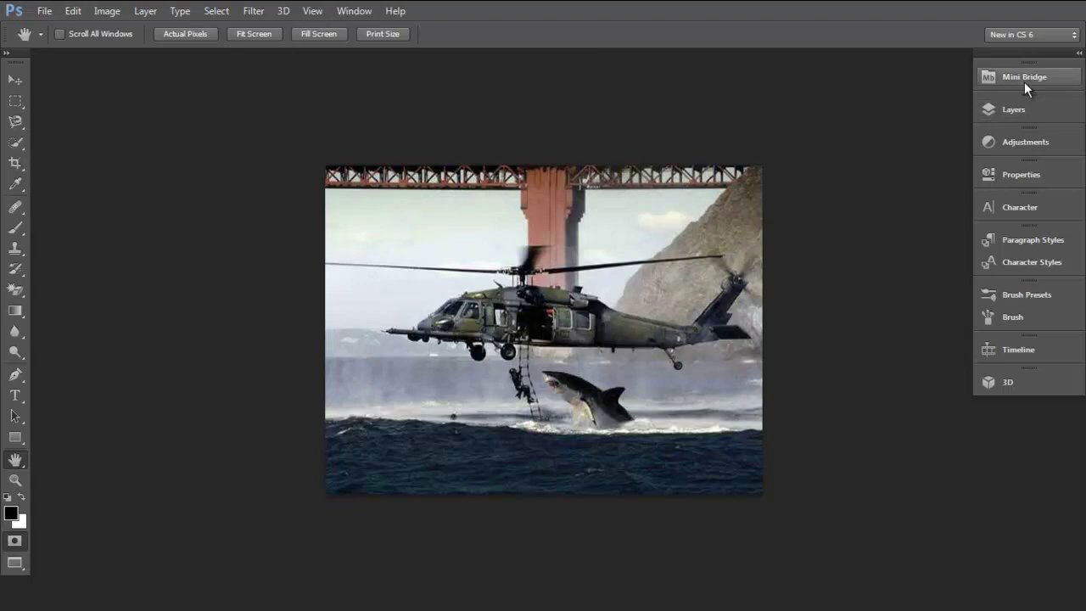
Create a video timeline with Layer 1 as a clip and preview playback to 0:00:01:15
left_click(1010, 350)
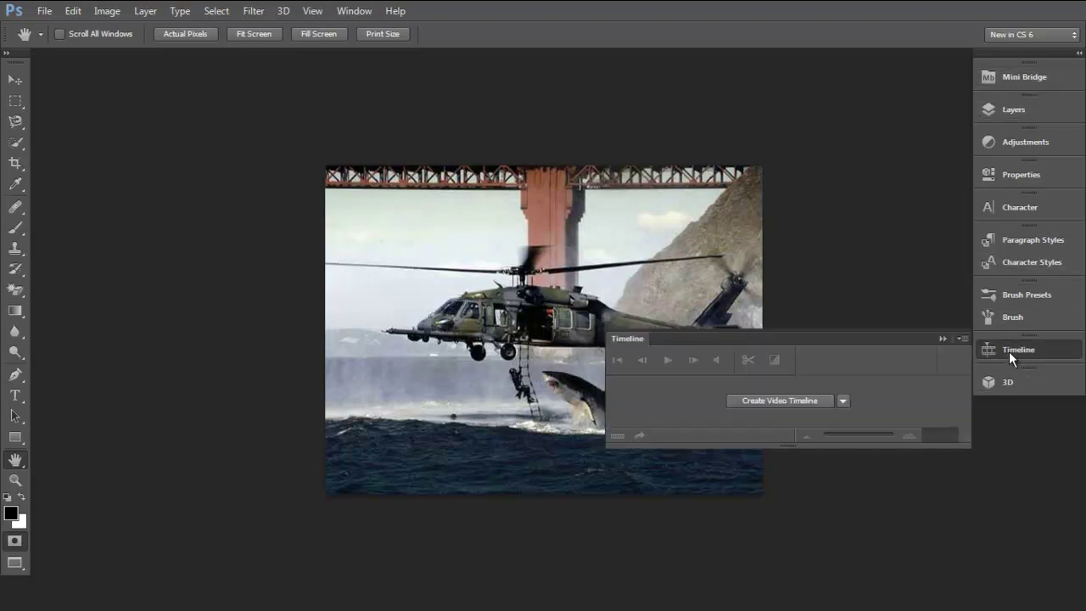
left_click(814, 401)
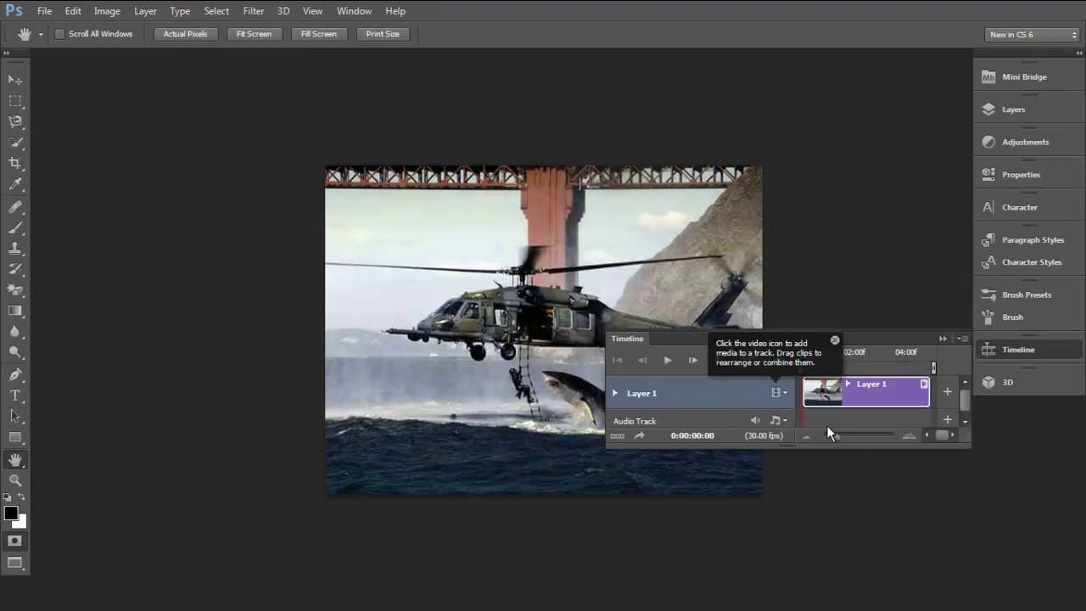
left_click(834, 341)
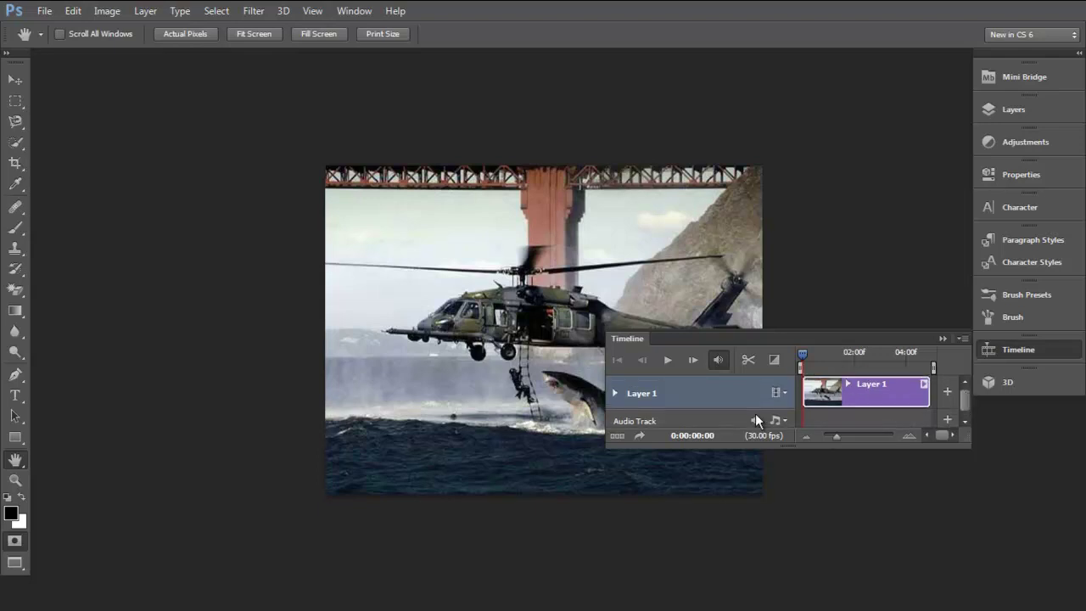
left_click(667, 358)
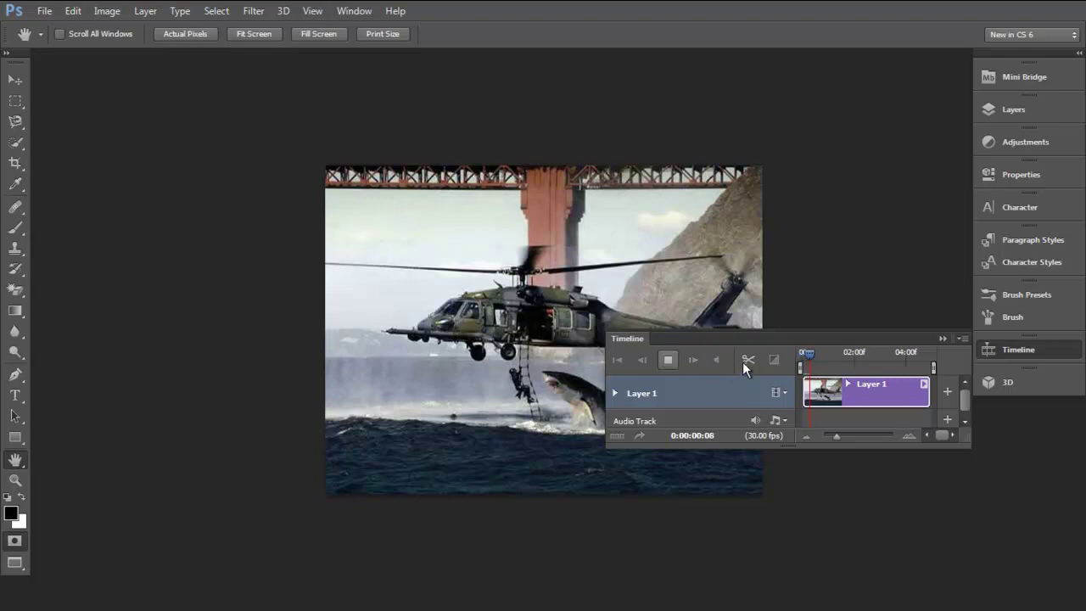
left_click(669, 359)
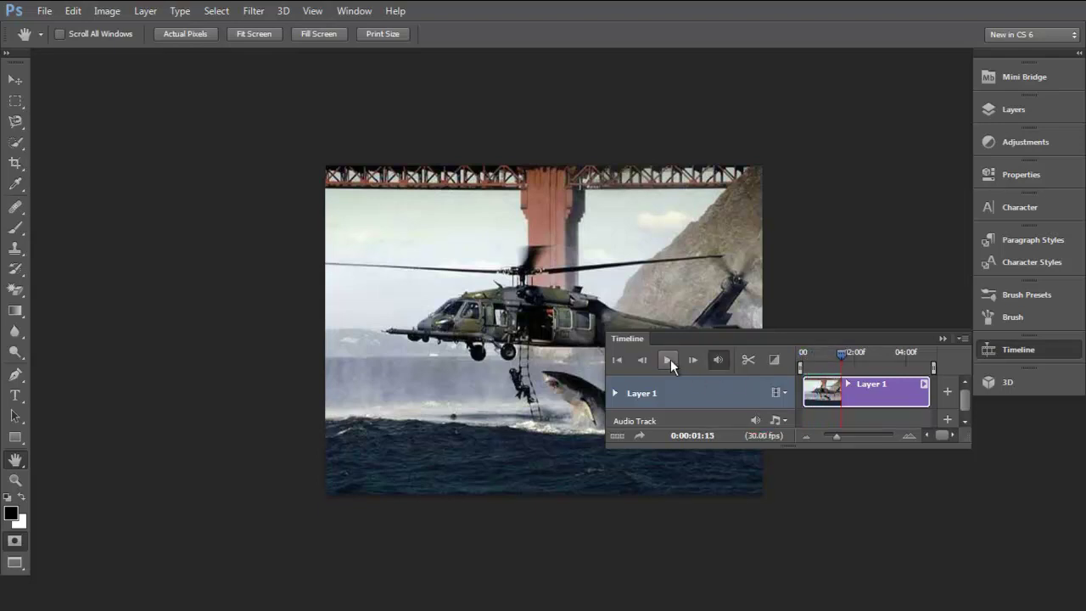
Pick the 50 px bristle brush preset and paint a stroke across the helicopter
left_click(1036, 320)
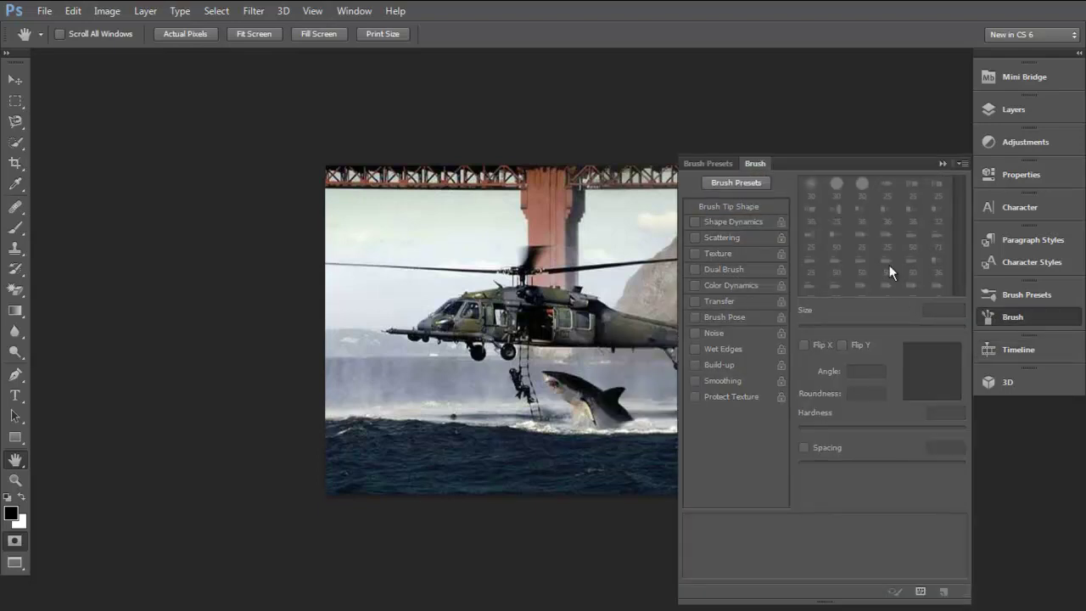
left_click(719, 183)
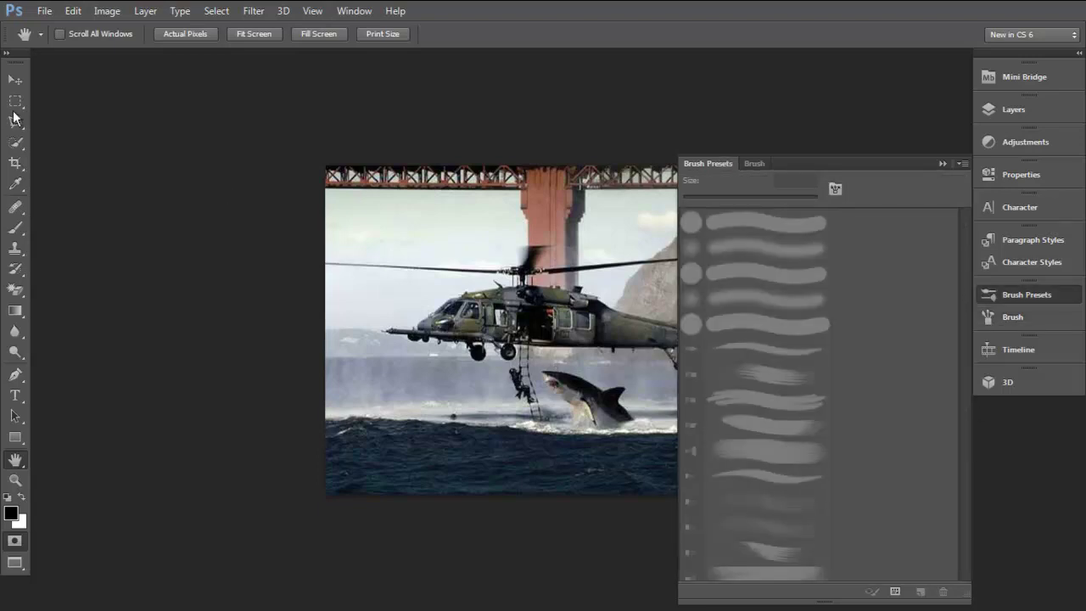
left_click(15, 228)
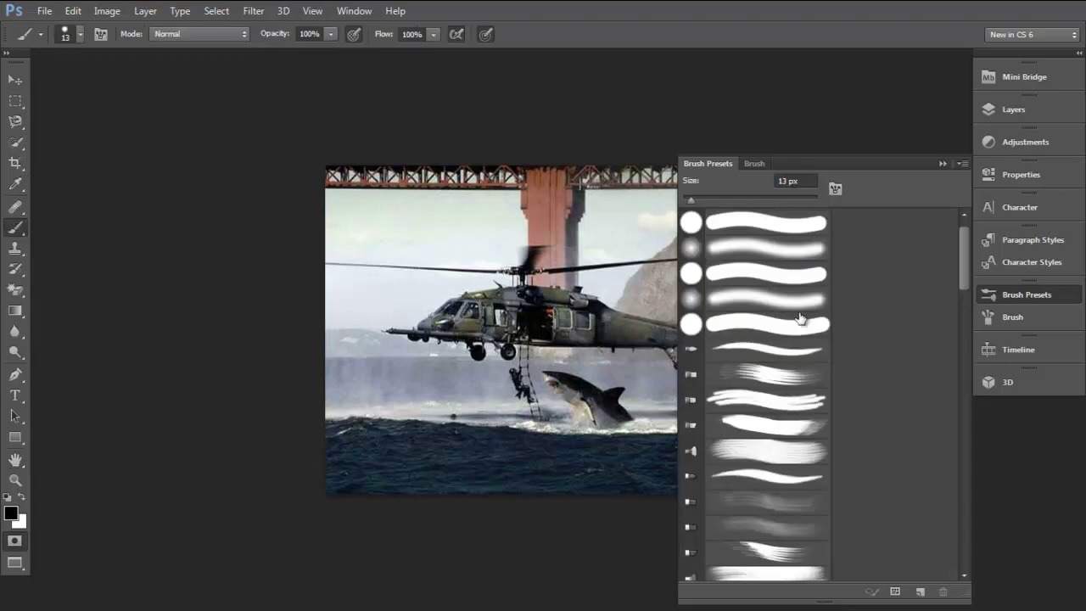
left_click_drag(964, 254, 986, 344)
left_click(768, 319)
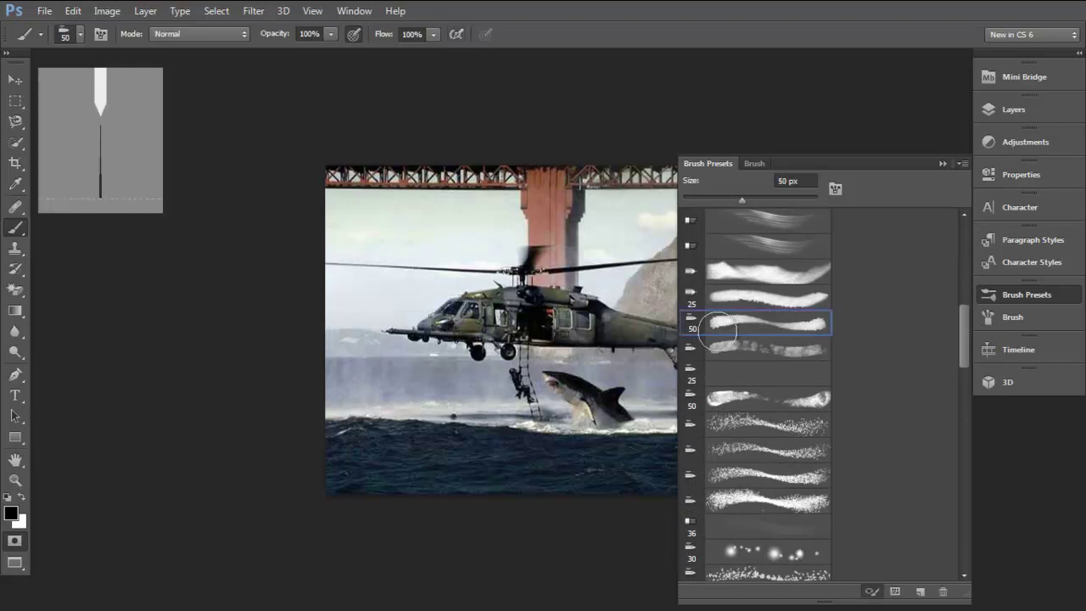
mouse_move(400, 311)
left_mouse_down()
mouse_move(491, 281)
mouse_move(567, 374)
mouse_move(630, 390)
left_mouse_up()
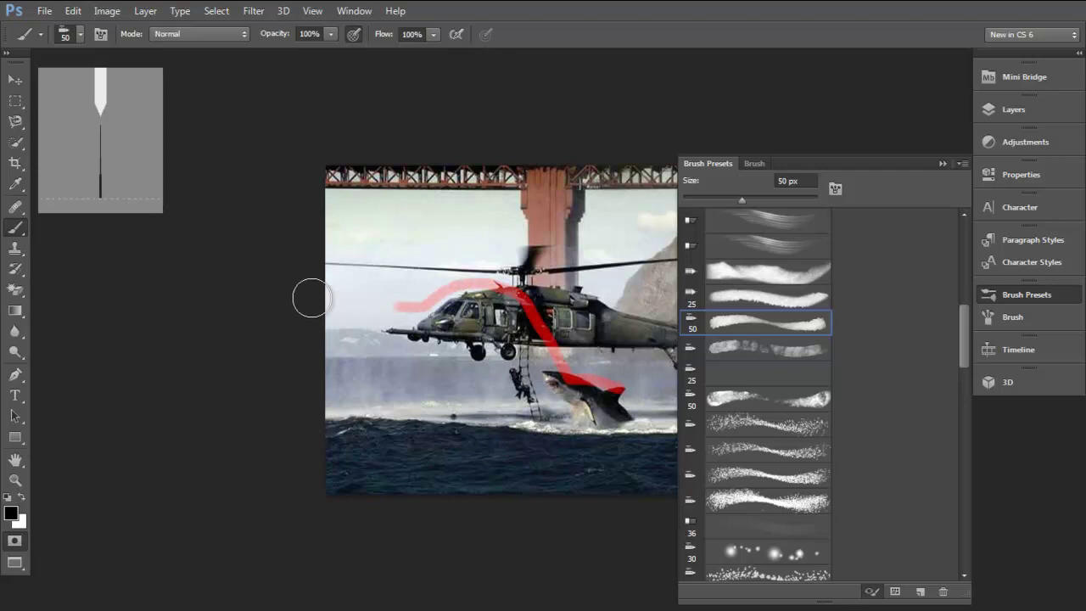
Undo the painted strokes, cancel the New Brush Preset dialog, and show Brush Tip Shape settings
key("ctrl+alt+z")
key("ctrl+alt+z")
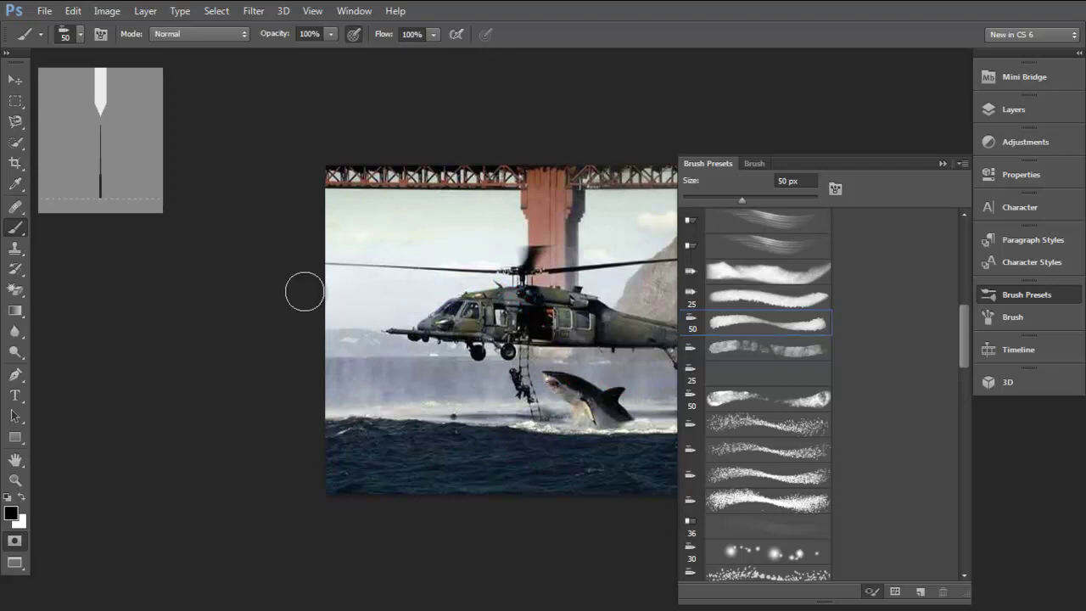
left_click(948, 348)
left_click(695, 227)
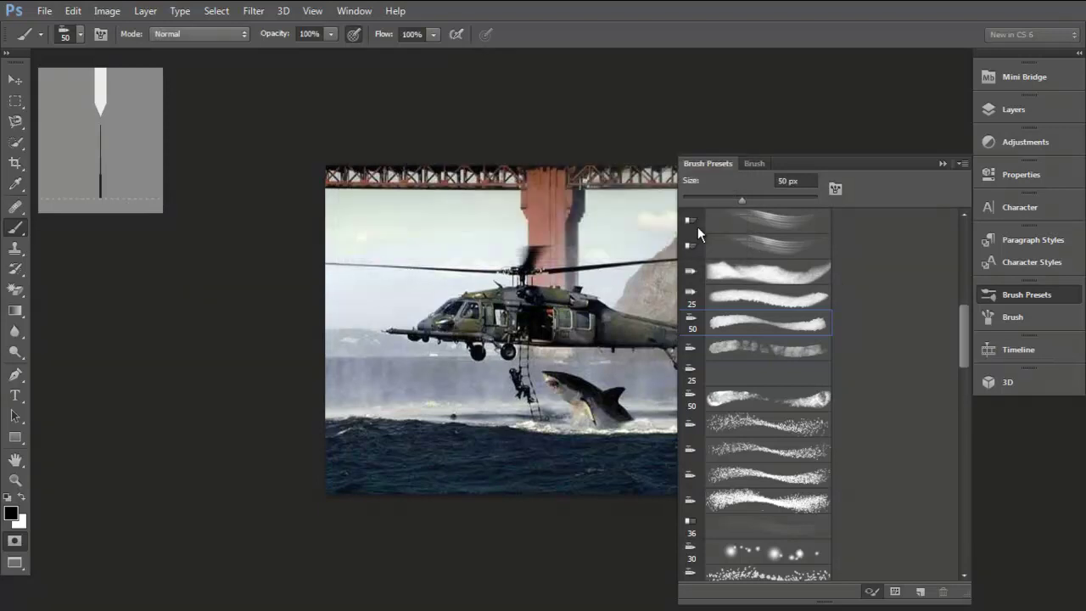
left_click_drag(965, 338, 984, 530)
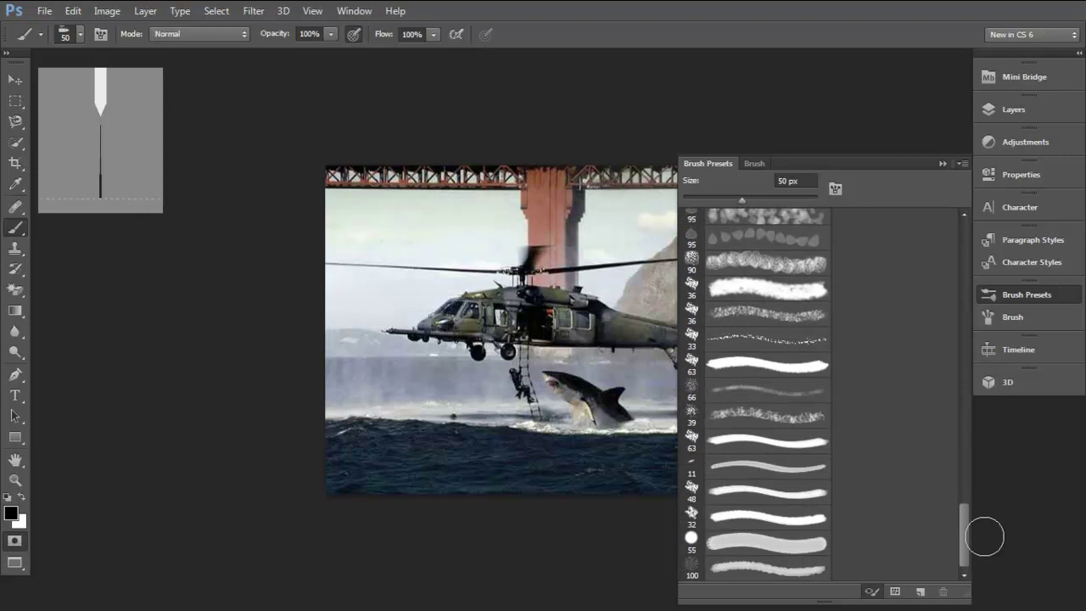
left_click(1007, 312)
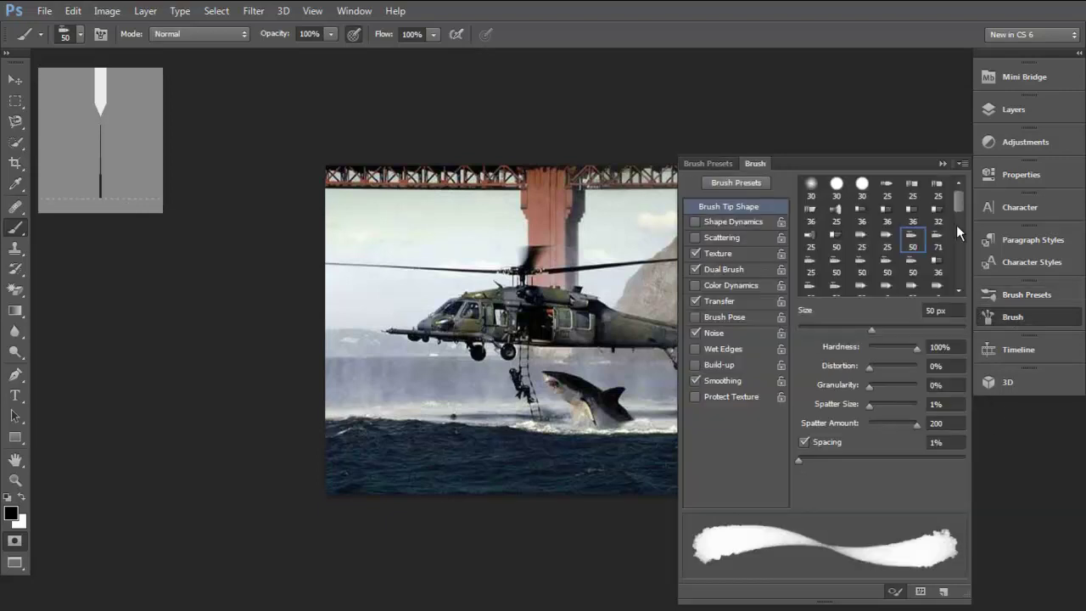
left_click_drag(958, 193, 962, 269)
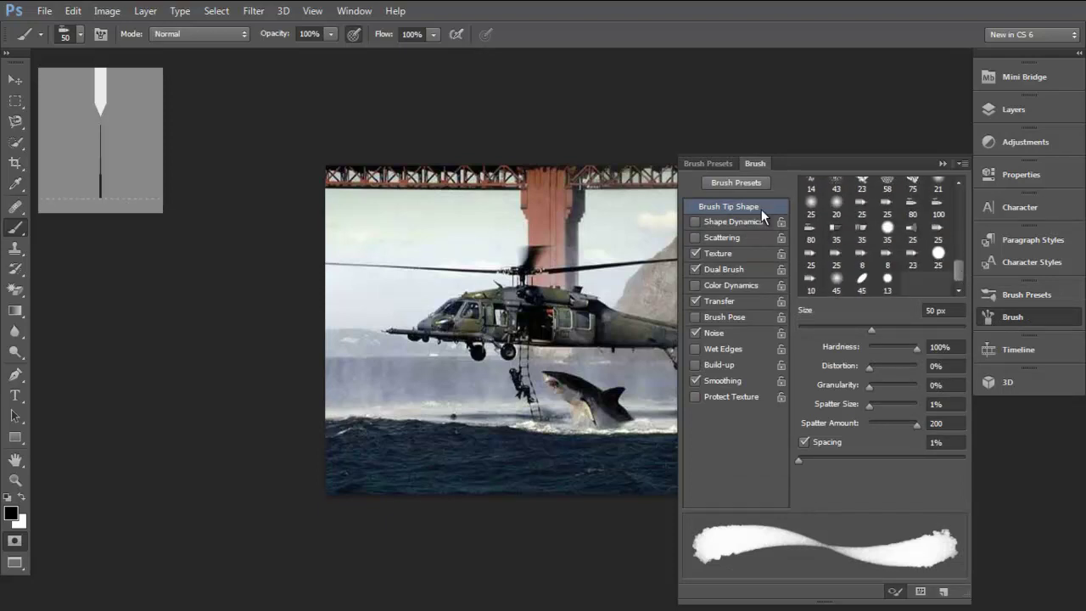
Cycle through Paragraph Styles, Character Styles and Character, ending on an empty Properties panel
left_click(1037, 243)
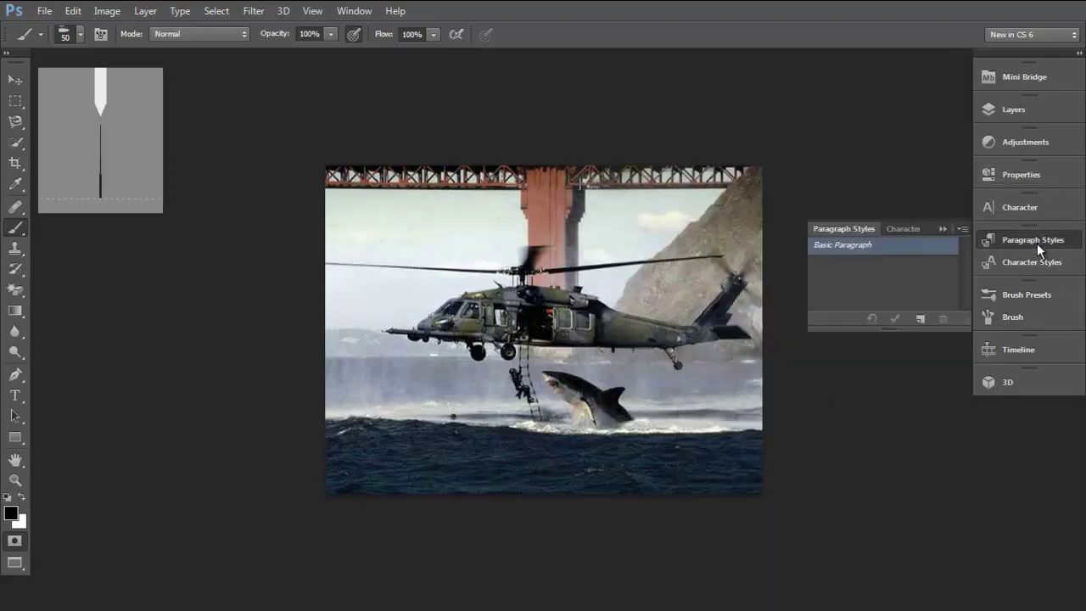
left_click(1038, 262)
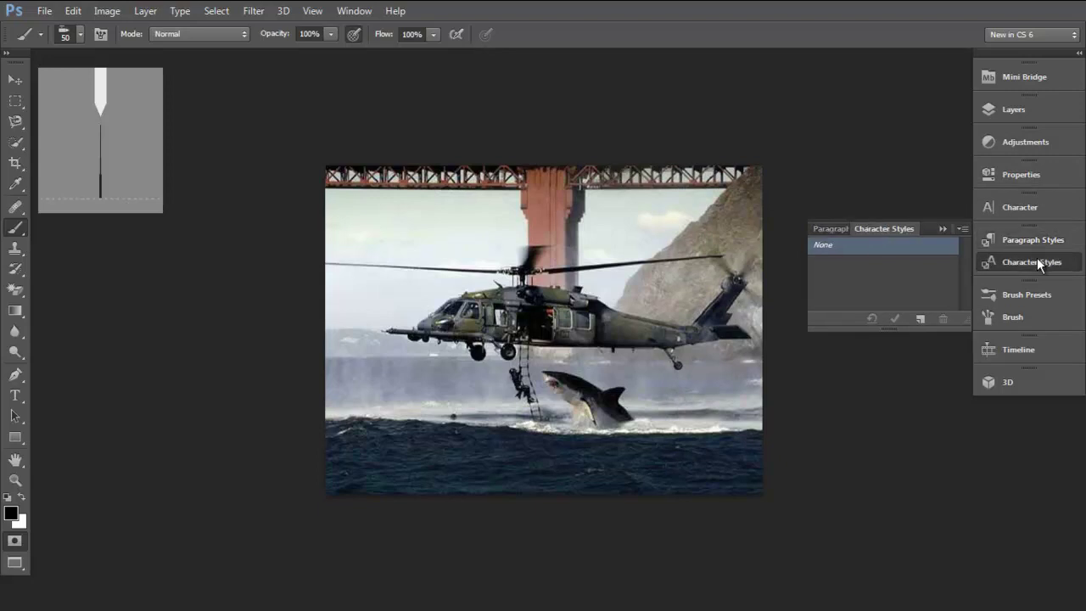
left_click(1022, 202)
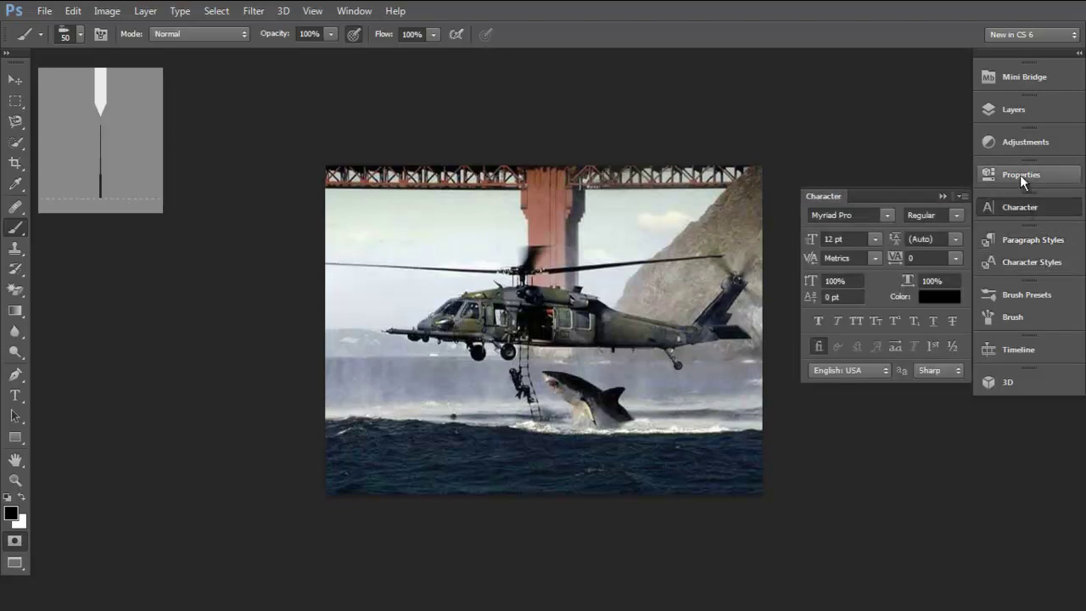
left_click(1020, 175)
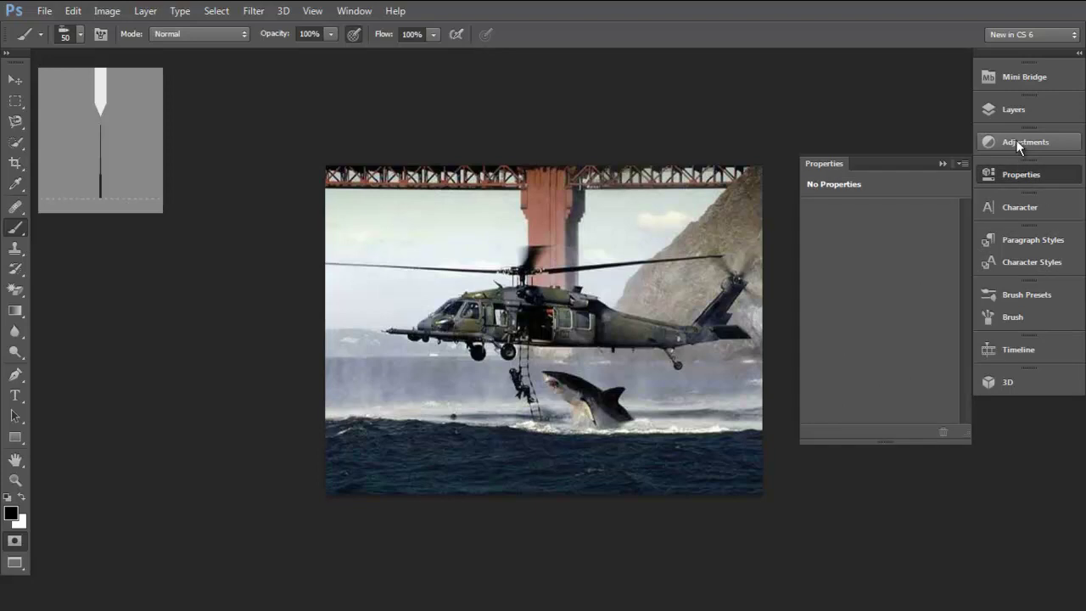
Add a Photo Filter adjustment using Warming Filter (LBA) at 37% density
left_click(1016, 141)
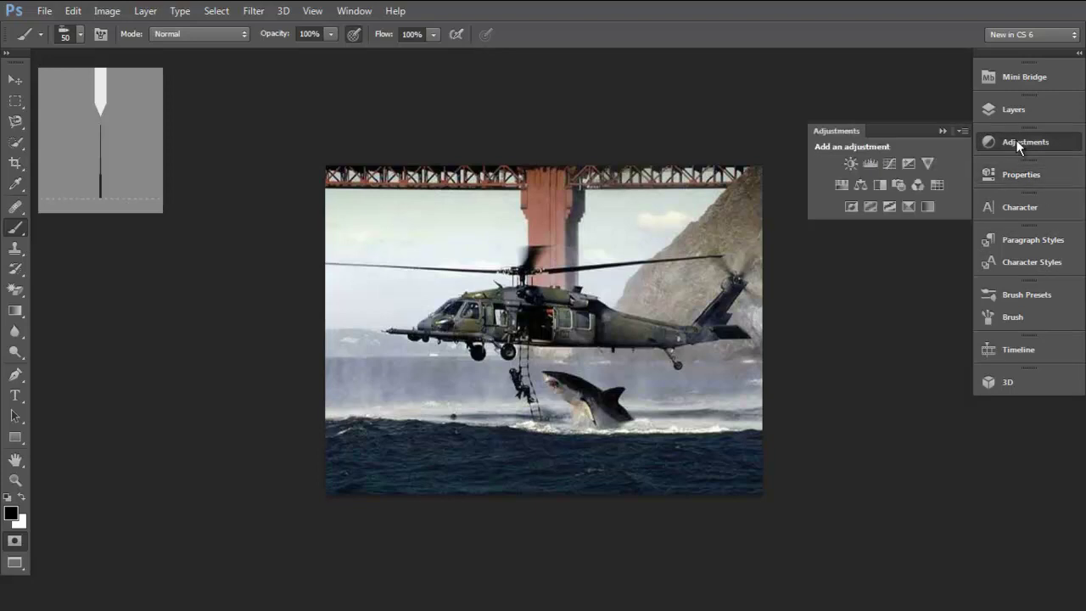
left_click(892, 187)
left_click(903, 213)
left_click(898, 305)
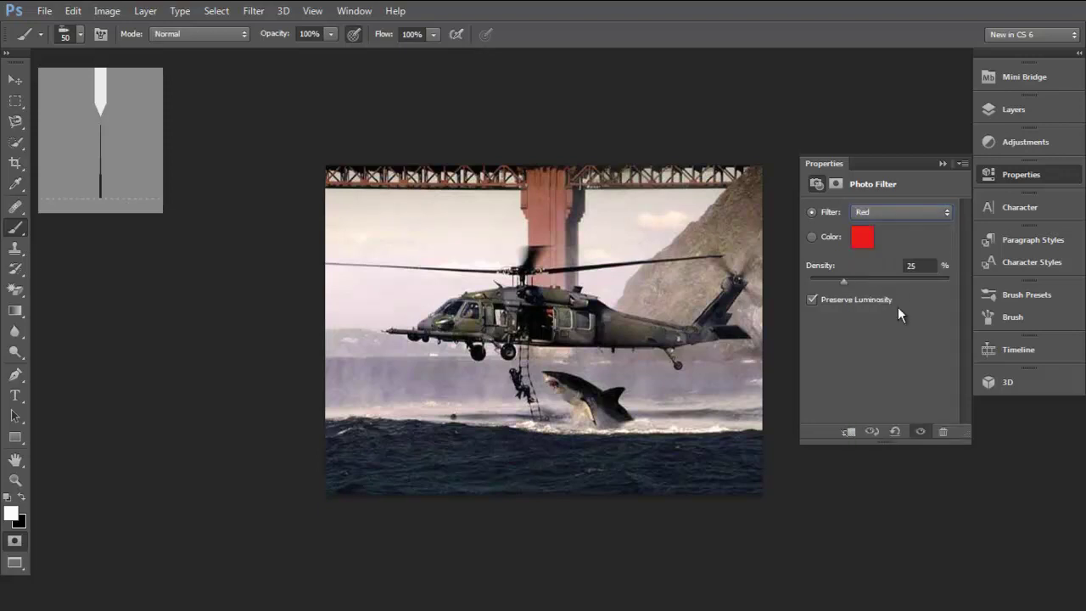
left_click(922, 210)
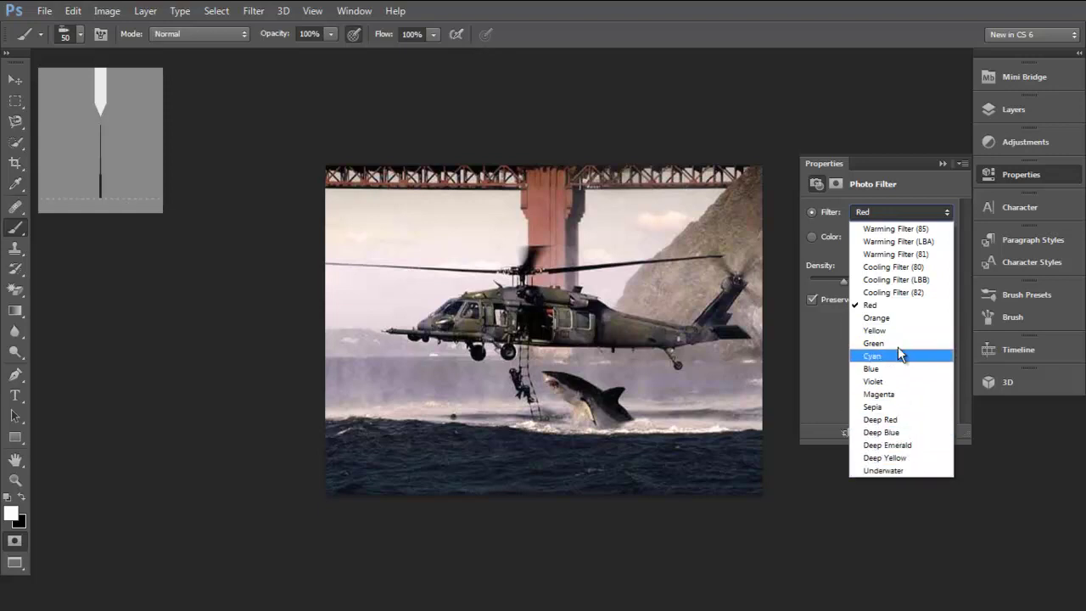
left_click(900, 241)
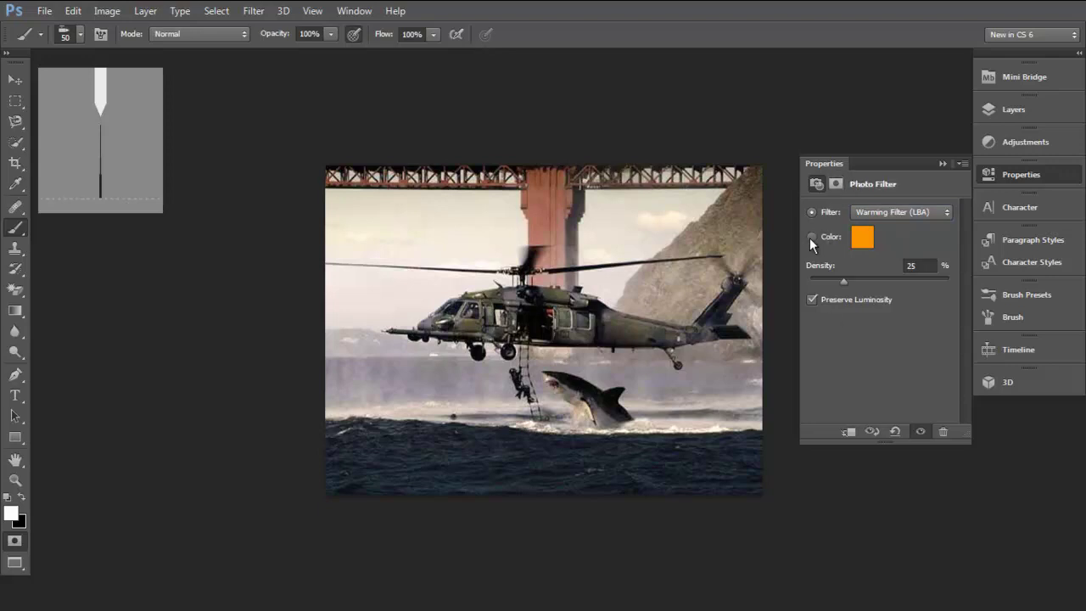
left_click_drag(844, 282, 860, 283)
left_click(1022, 141)
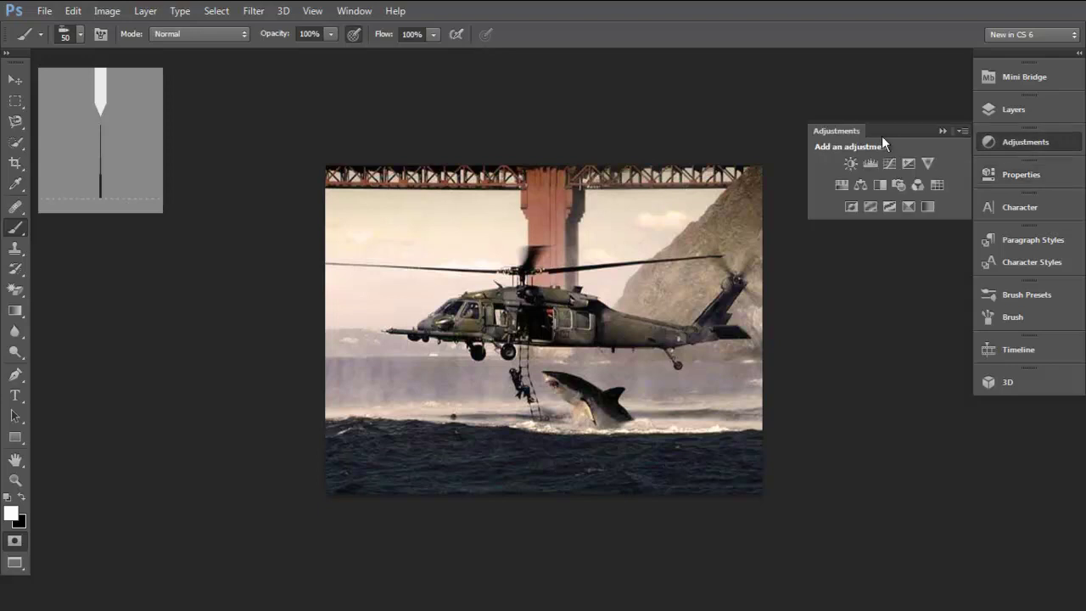
left_click(1031, 105)
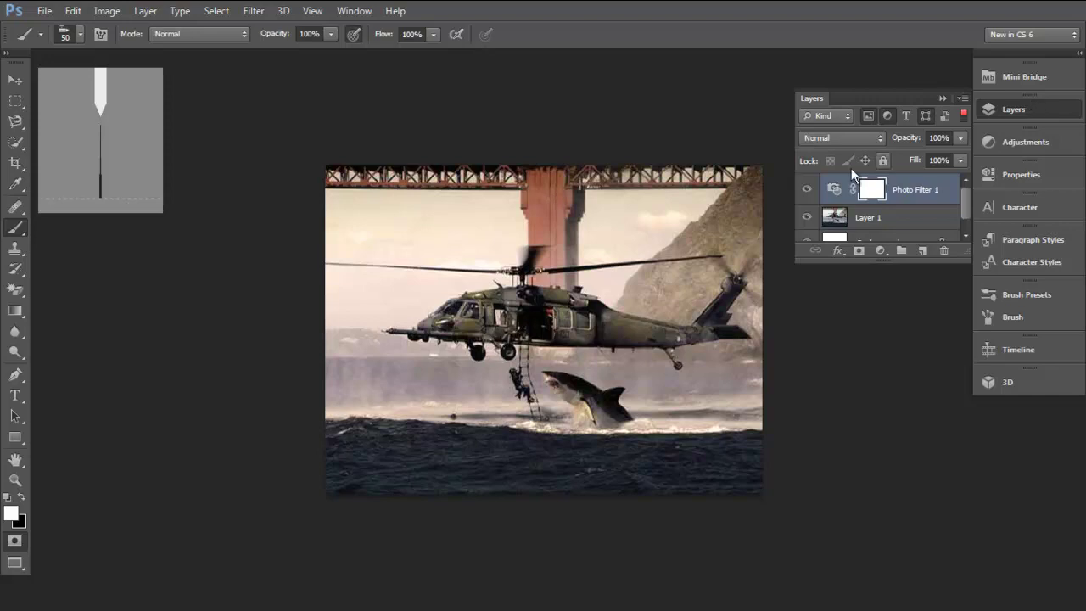
Delete the Photo Filter 1 layer, hide the Background layer and dismiss the brush preview
key("Delete")
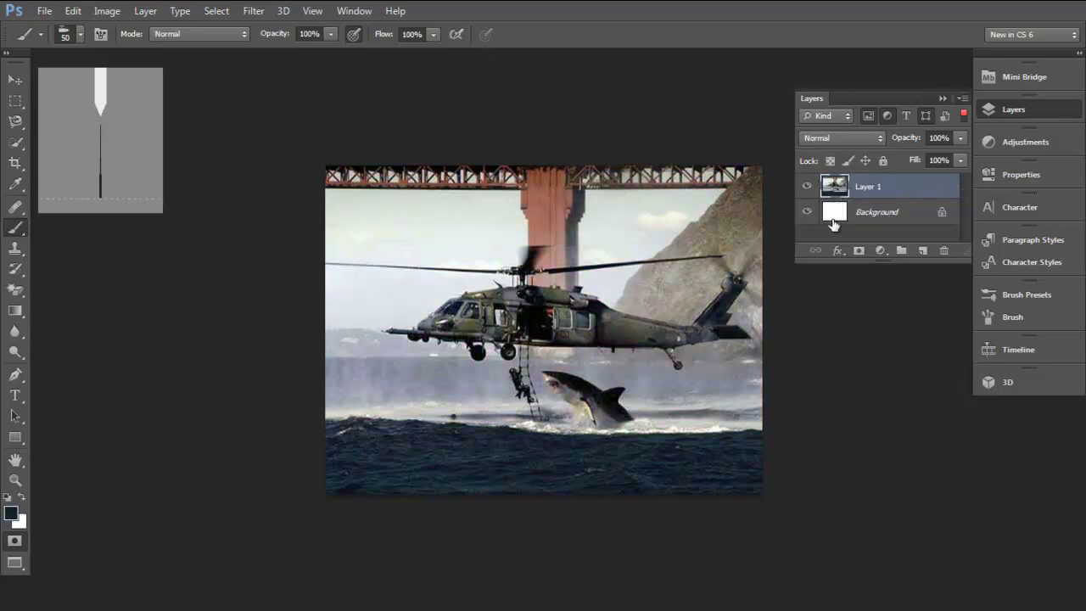
left_click(811, 211)
left_click(85, 61)
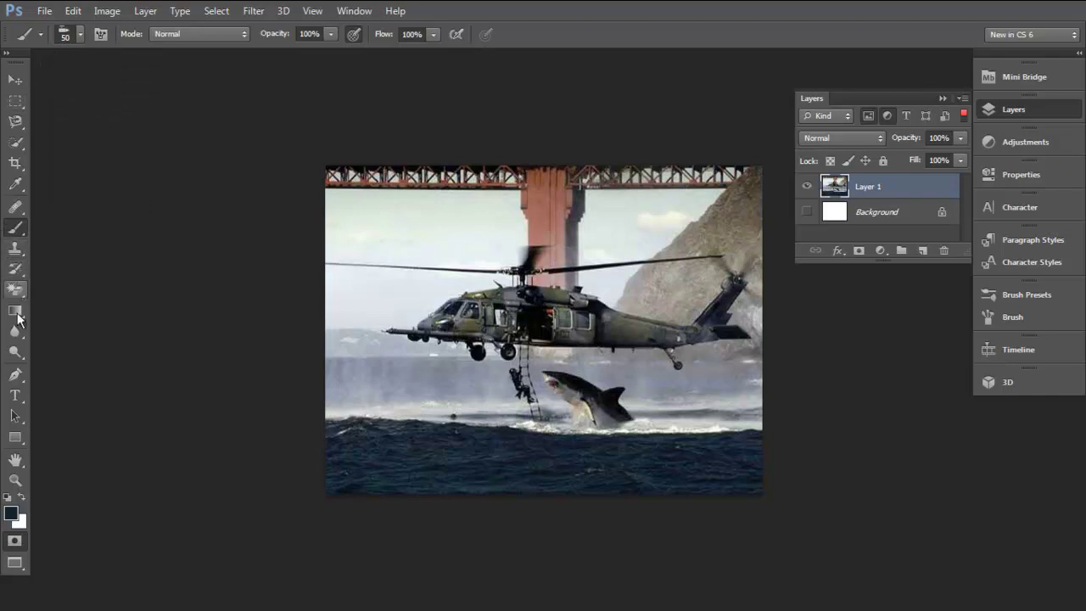
Cycle through the Type, Path, Dodge and Gradient tools, ending on the Magic Eraser at Tolerance 32
left_click(21, 401)
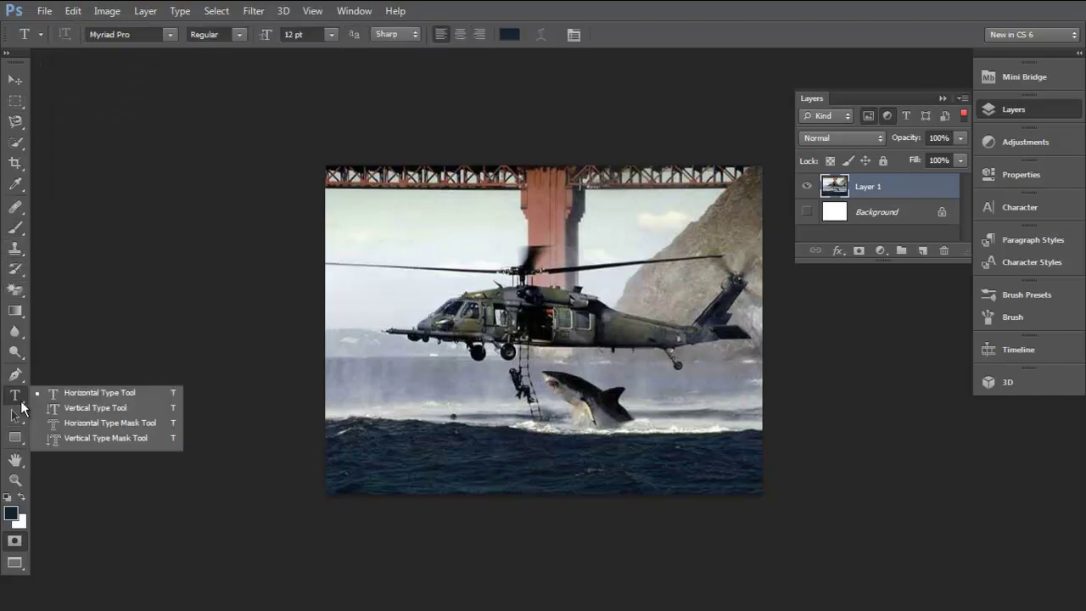
left_click(16, 374)
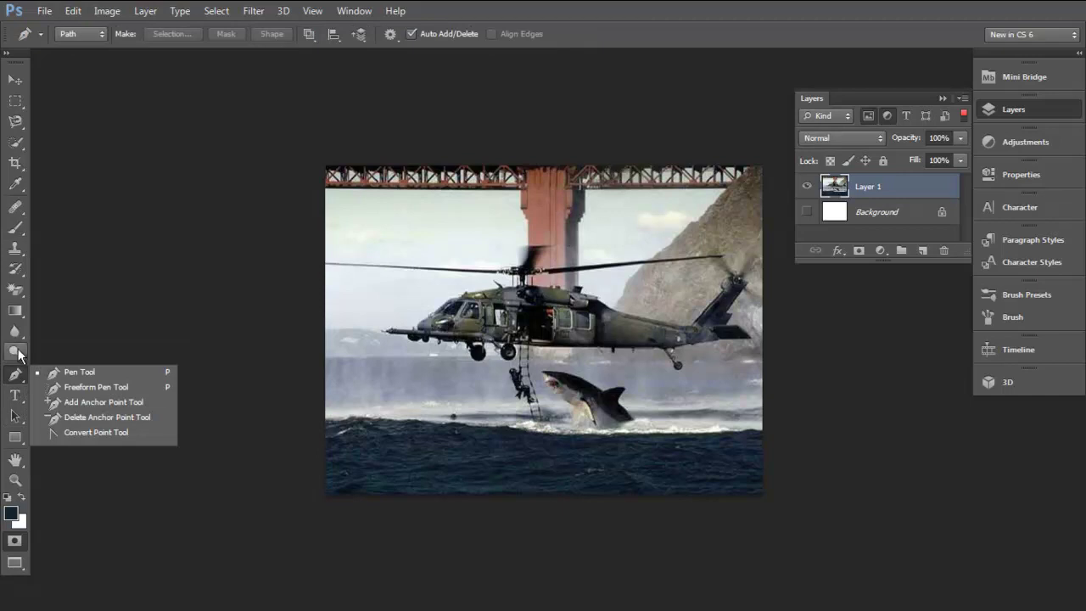
left_click(13, 355)
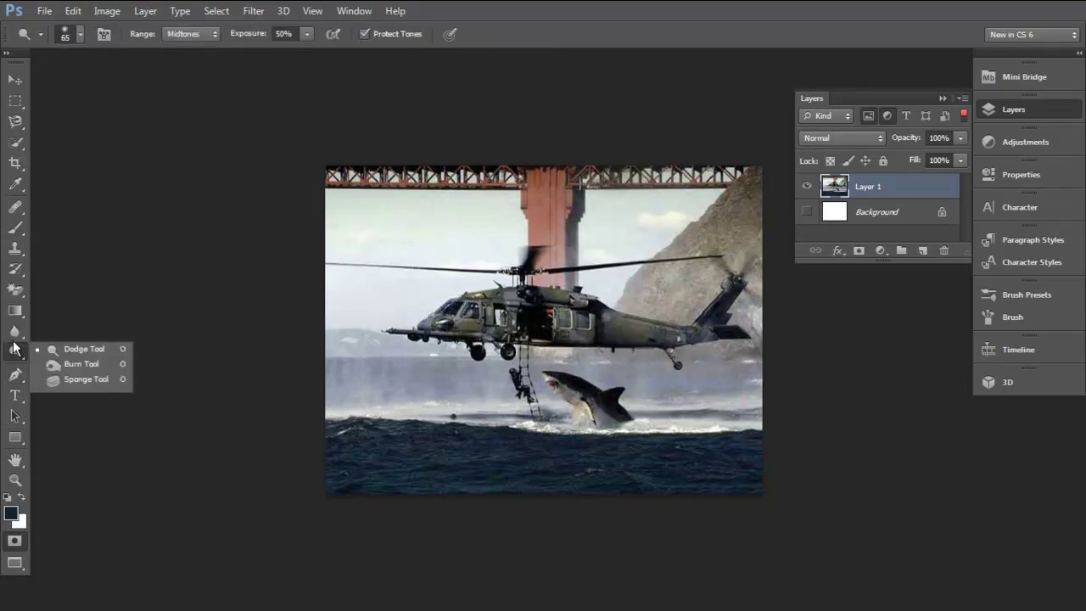
left_click(15, 311)
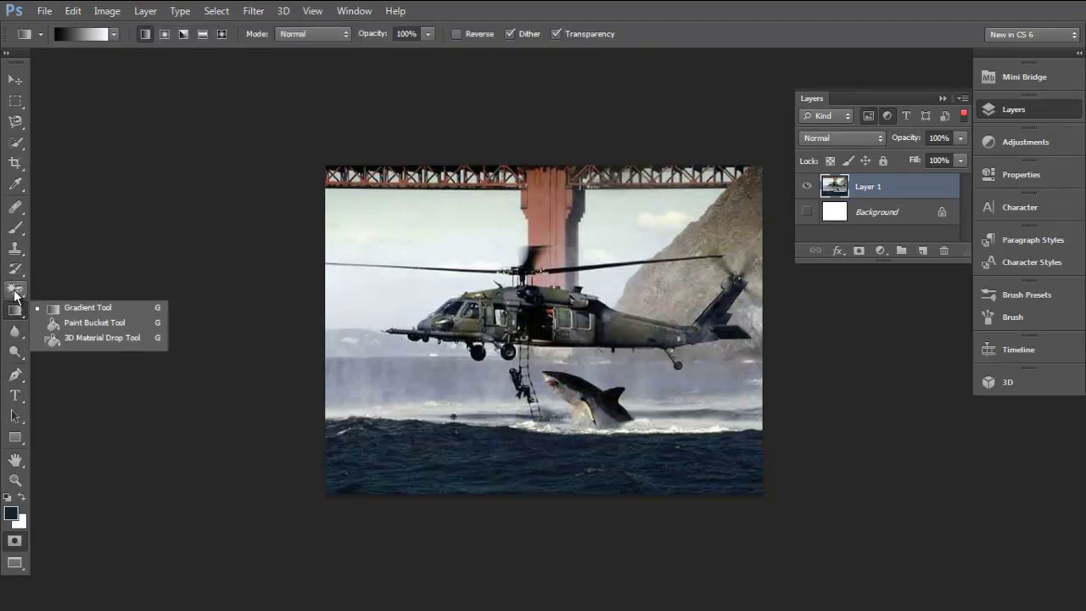
left_click(15, 291)
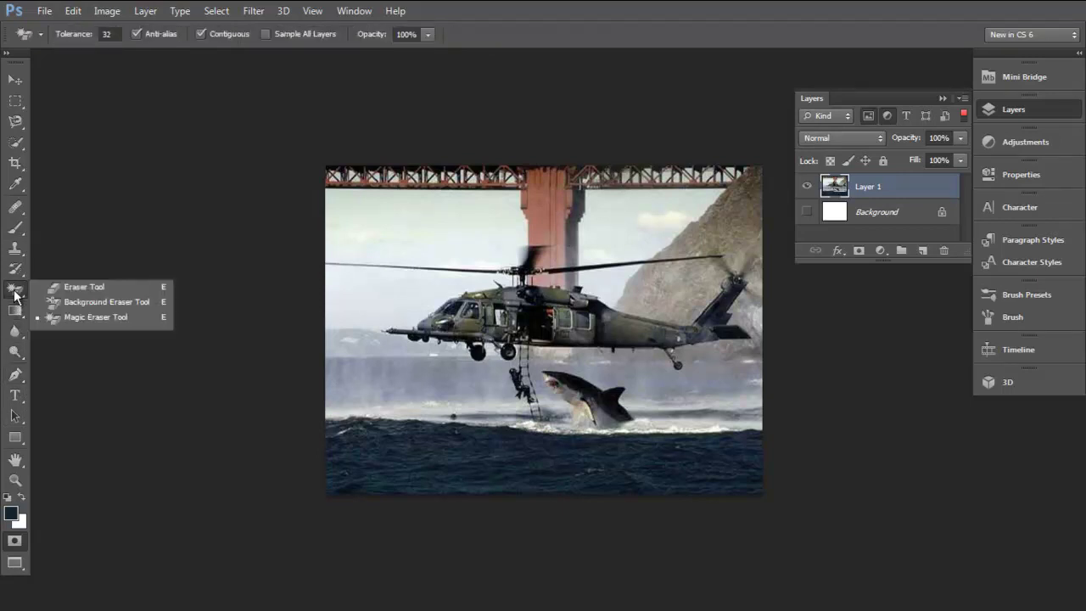
Show the Filter > Blur submenu with Iris Blur listed
left_click(82, 11)
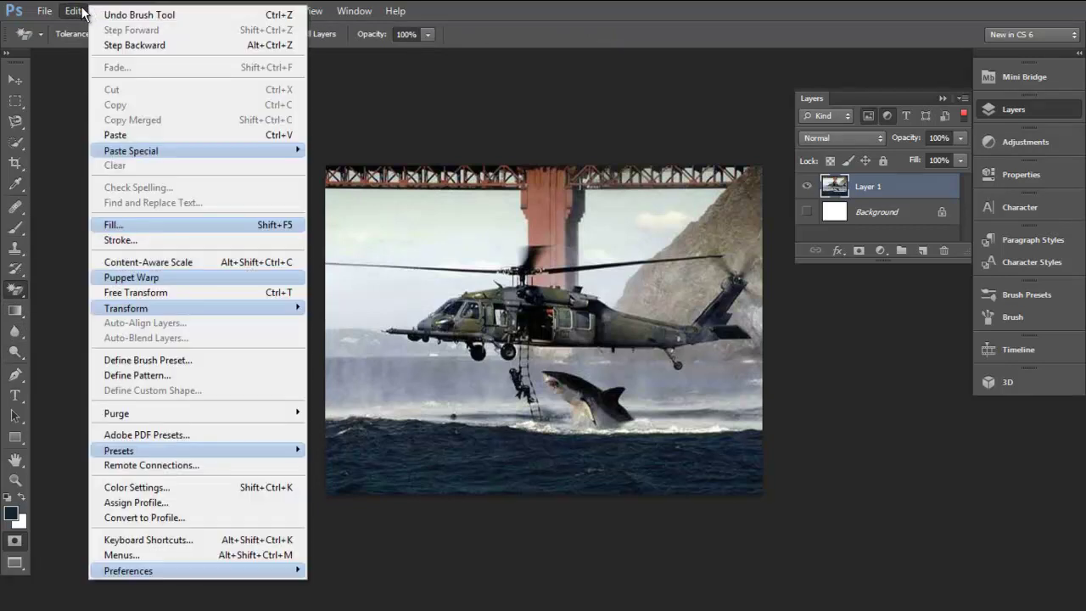
mouse_move(312, 11)
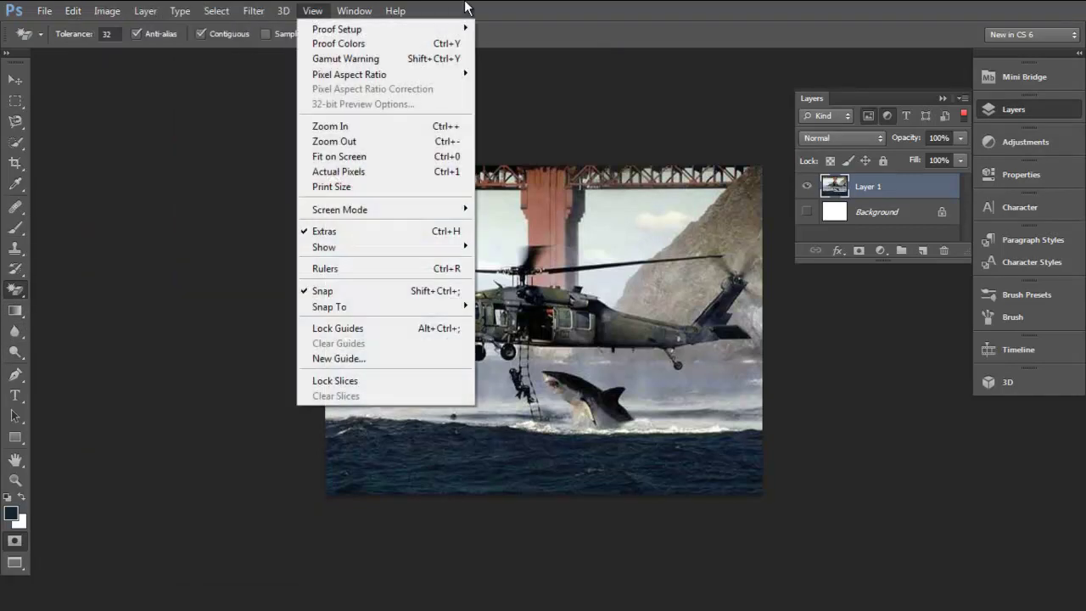
mouse_move(251, 11)
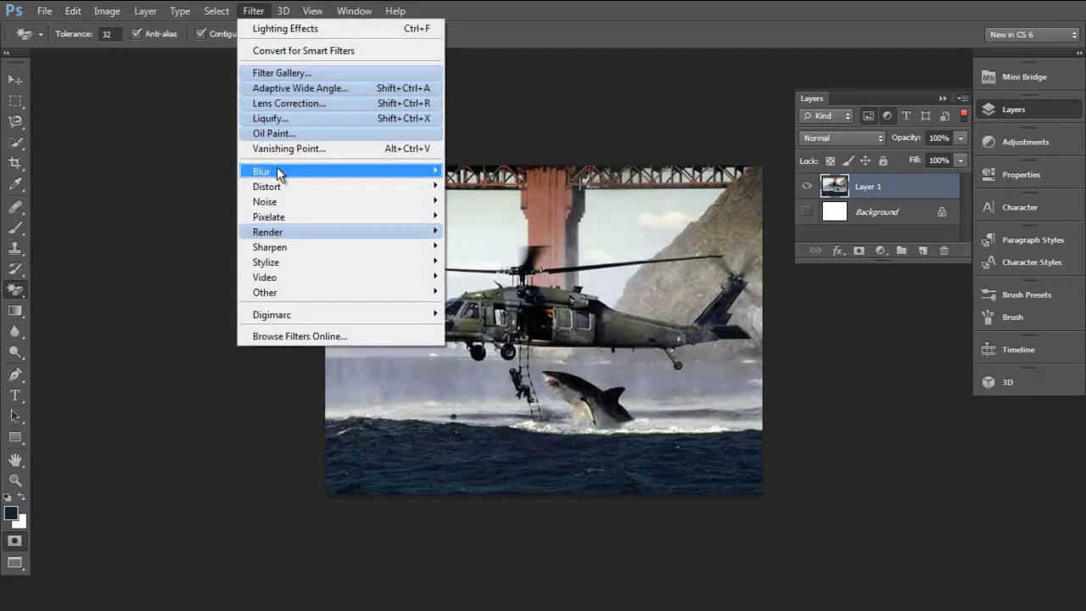
Start Iris Blur, then rotate, enlarge and position the ellipse over the helicopter, widening the sharp zone
mouse_move(280, 170)
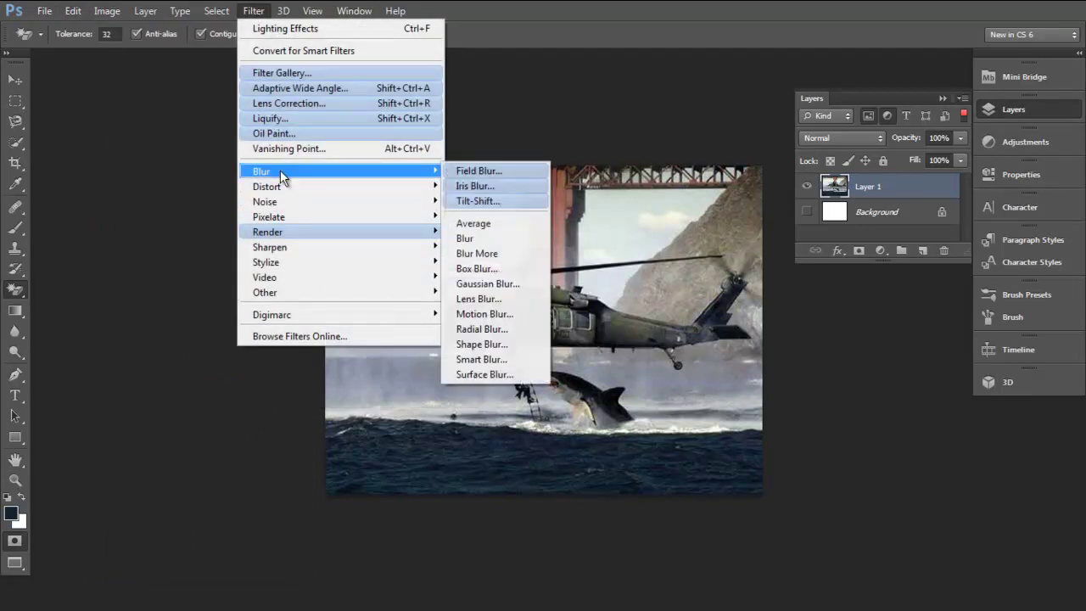
left_click(483, 184)
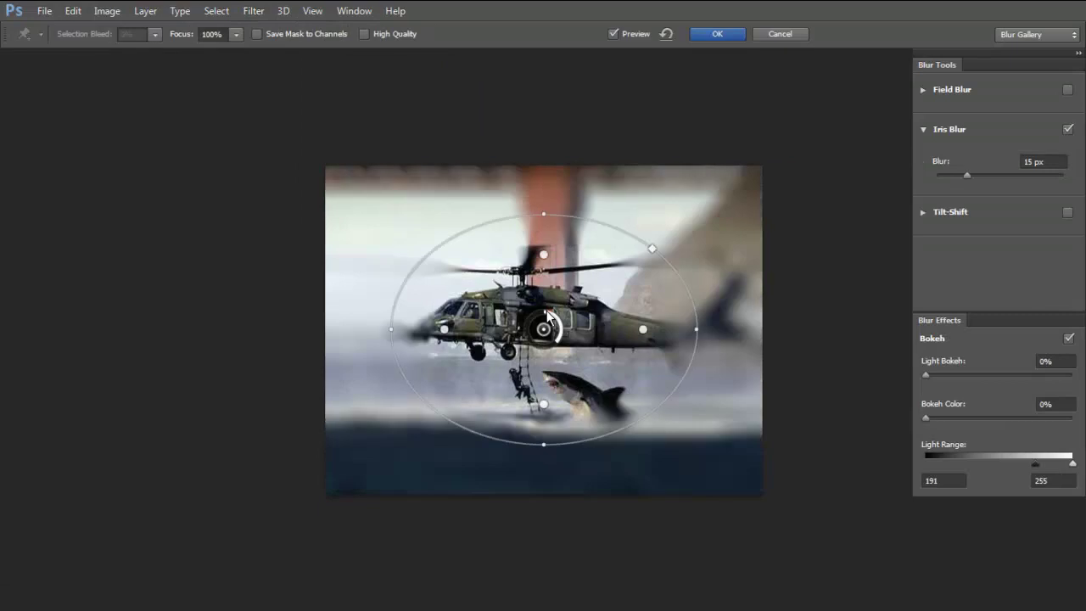
left_click_drag(552, 334, 537, 320)
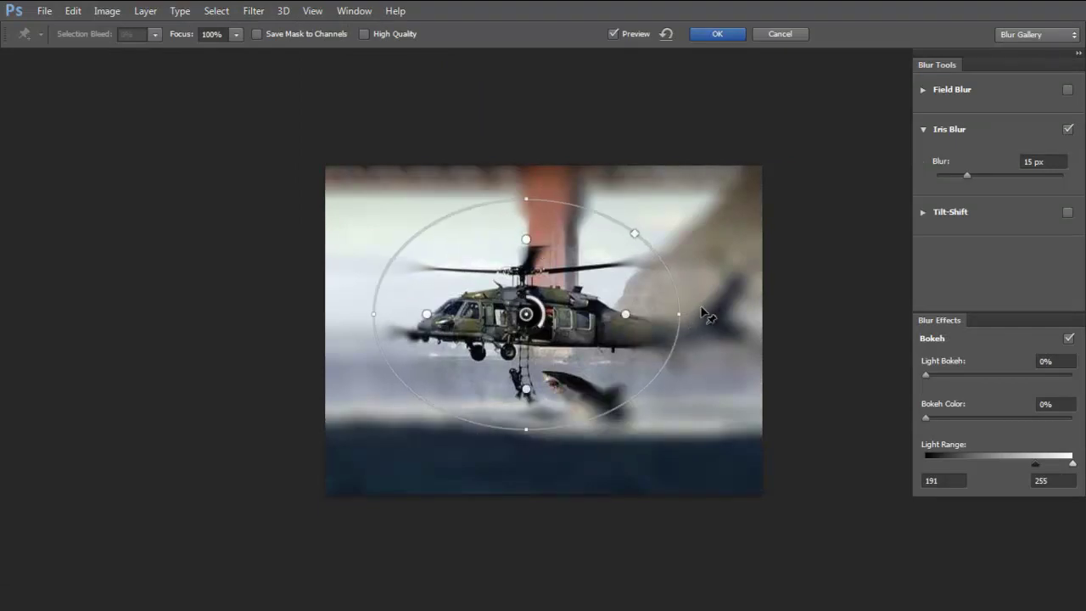
left_click_drag(690, 314, 752, 266)
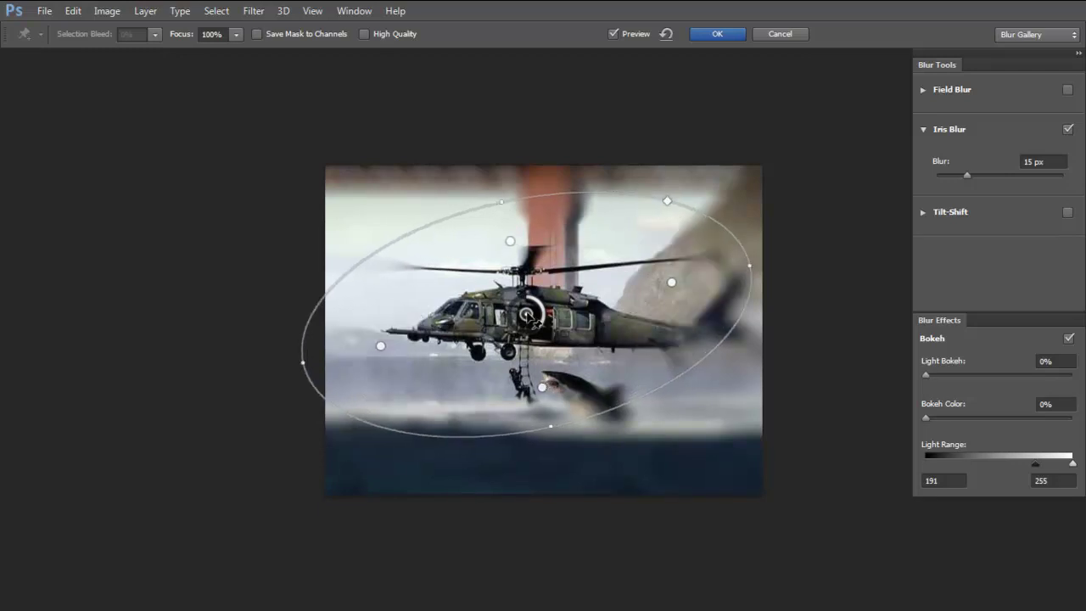
left_click_drag(537, 325, 582, 357)
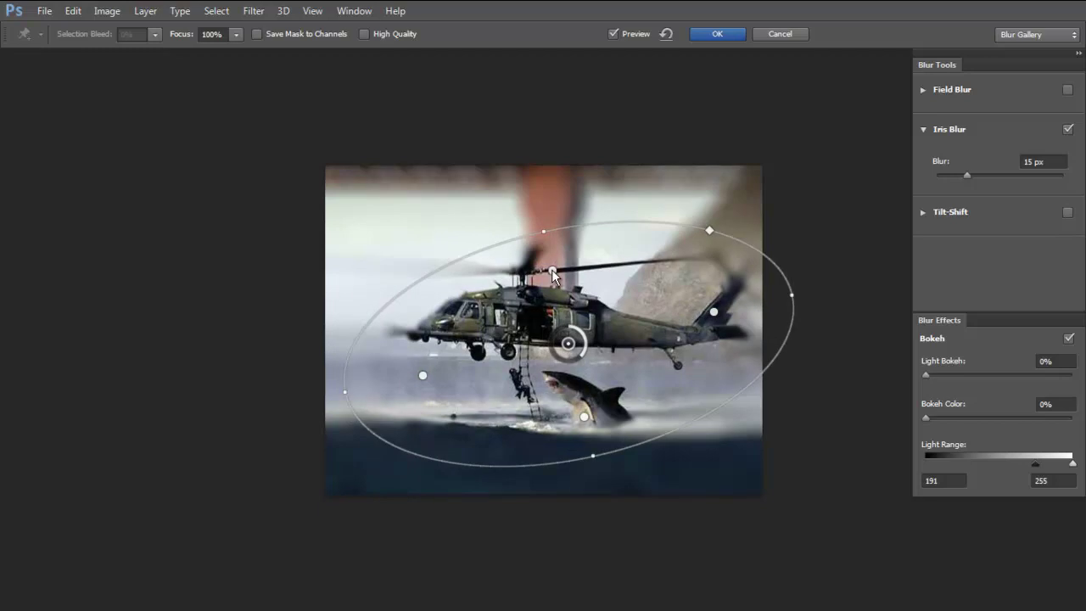
left_click_drag(552, 273, 544, 234)
Try blur amounts of 225 and 181 px, settle on 5 px, and apply the iris blur
left_click_drag(567, 358, 557, 335)
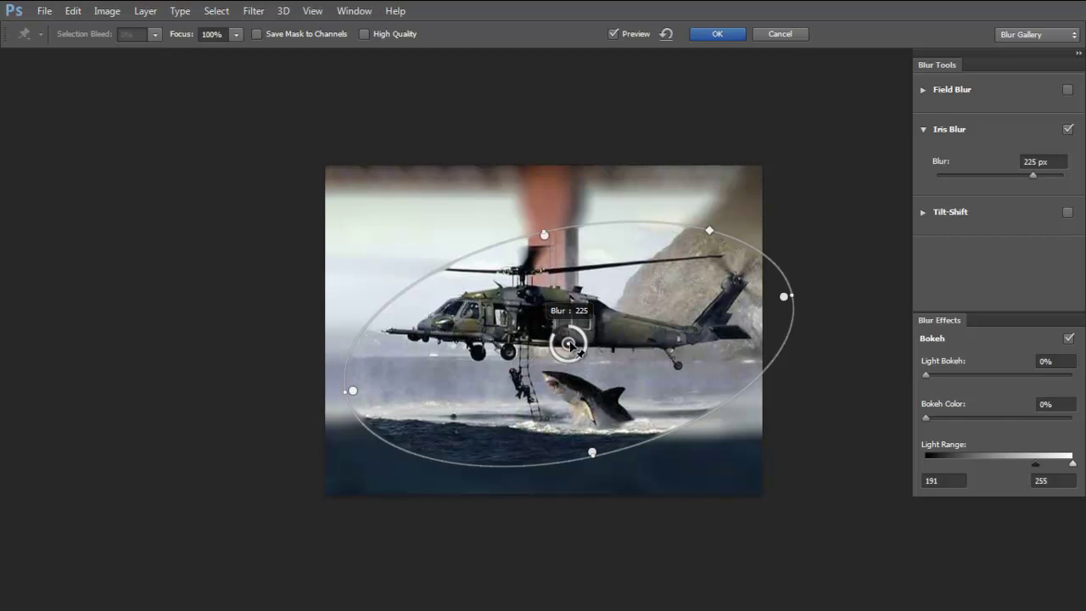
left_click_drag(569, 344, 578, 348)
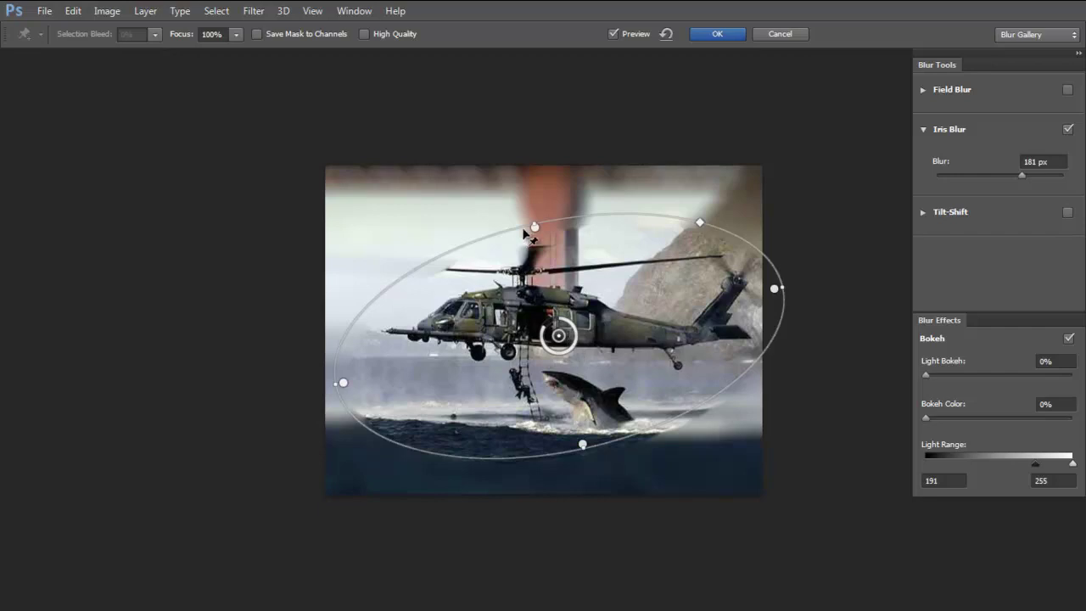
left_click_drag(534, 227, 539, 246)
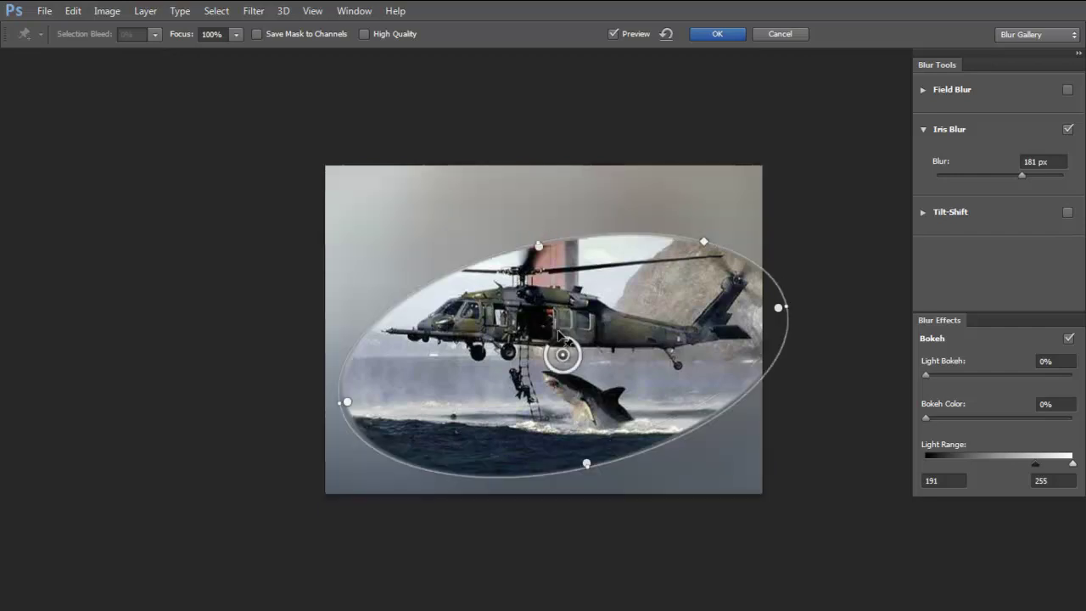
left_click_drag(550, 352, 549, 327)
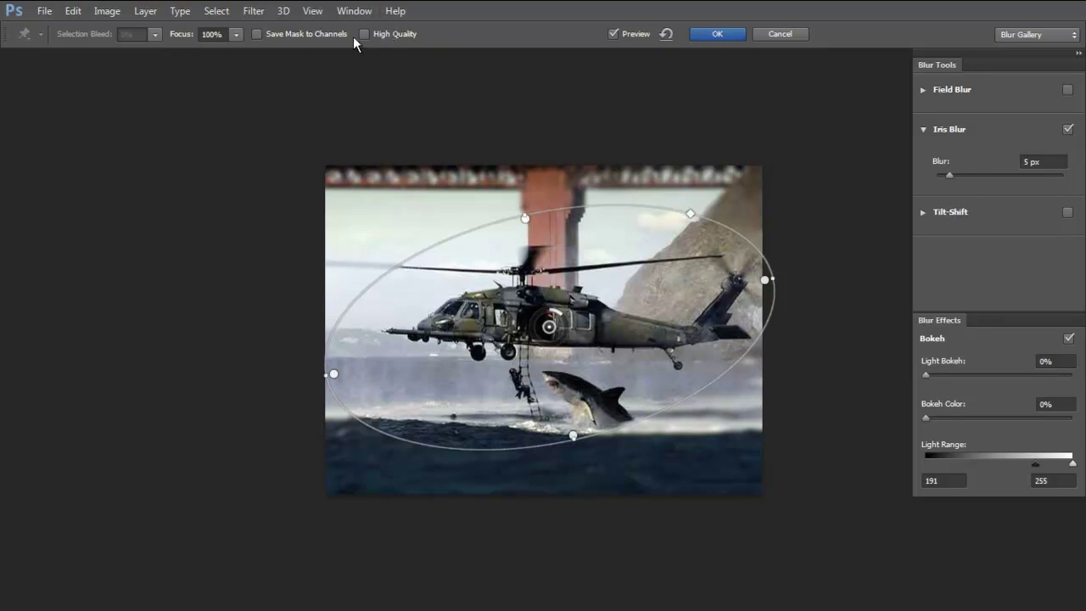
left_click(721, 36)
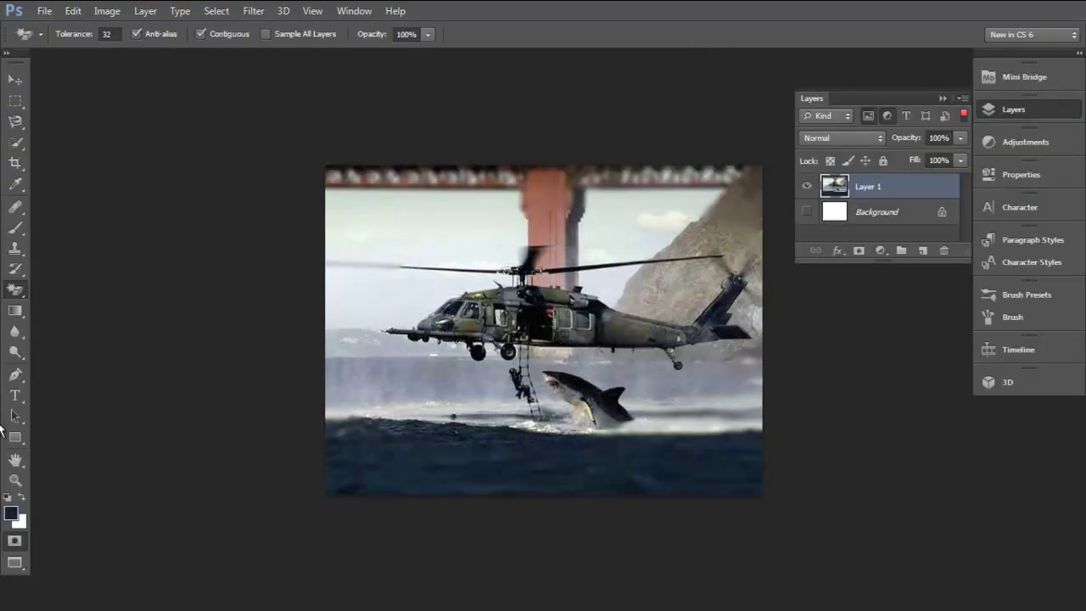
left_click(264, 10)
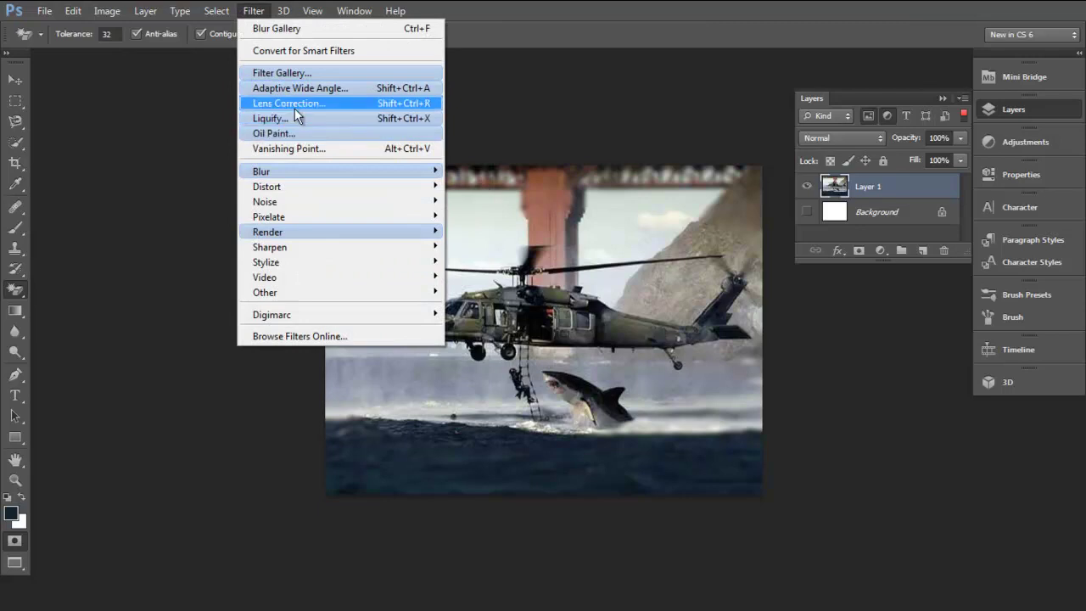
In Lens Correction, level the photo along the helicopter toward its tail, then add barrel distortion
left_click(295, 106)
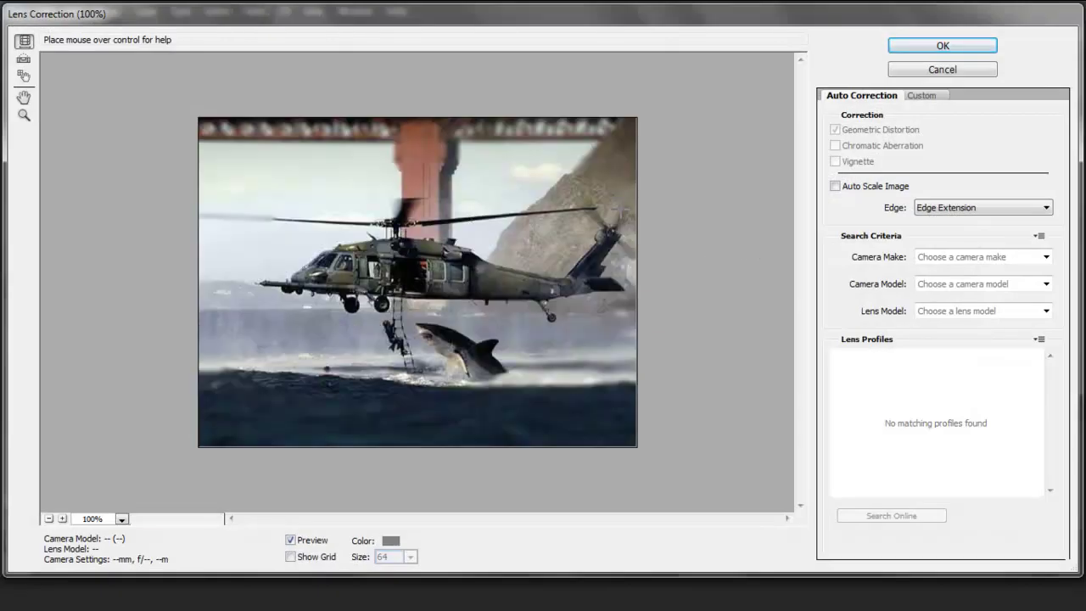
left_click(23, 58)
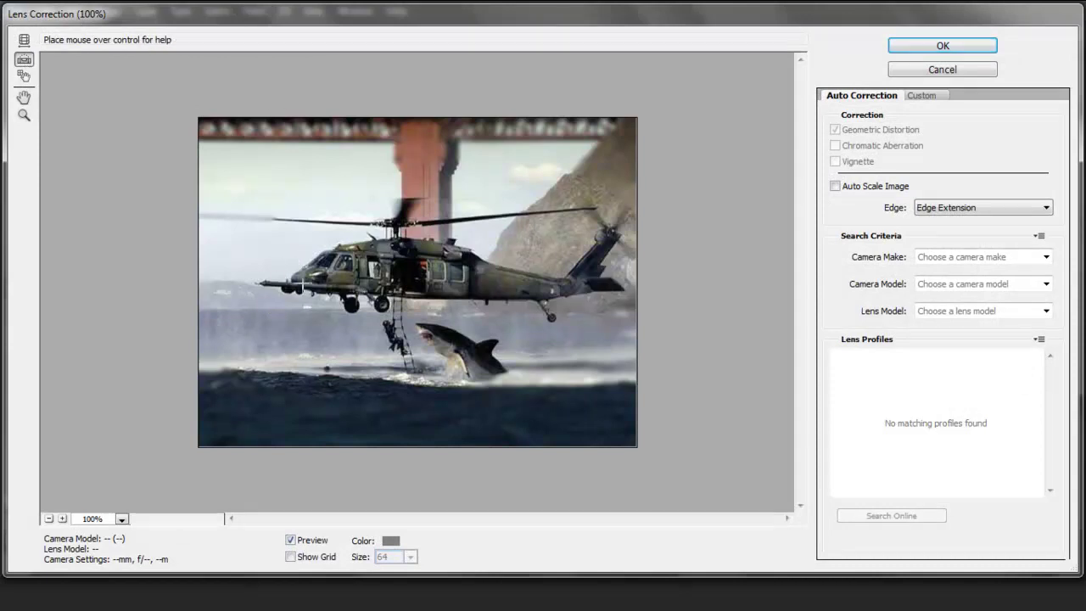
mouse_move(321, 280)
left_mouse_down()
mouse_move(586, 266)
mouse_move(428, 248)
mouse_move(390, 287)
mouse_move(332, 290)
left_mouse_up()
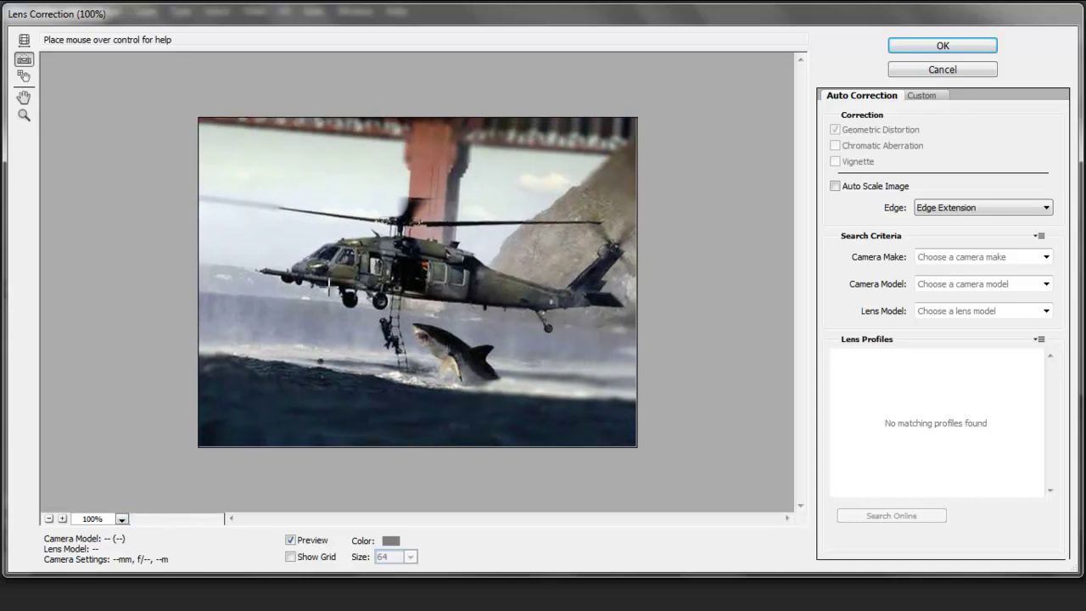
left_click_drag(501, 264, 535, 321)
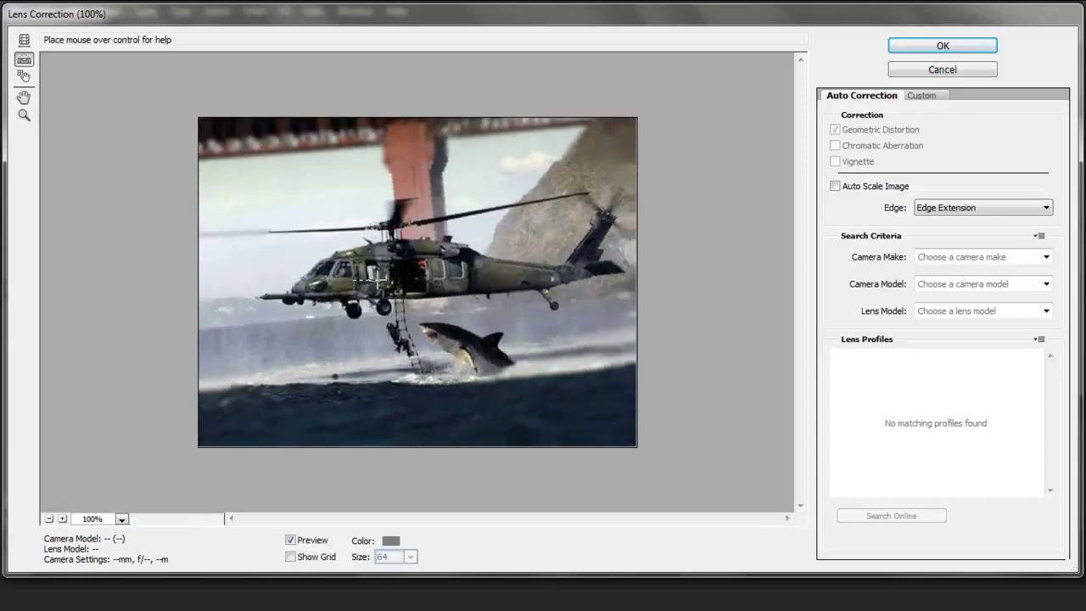
left_click_drag(396, 280, 508, 283)
left_click_drag(359, 291, 553, 276)
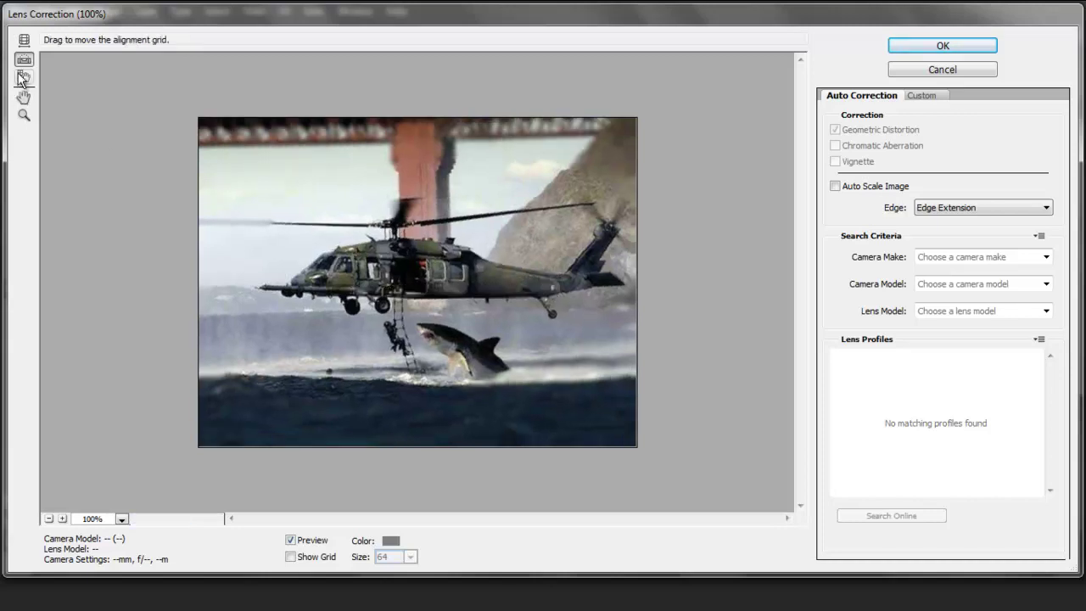
left_click(24, 43)
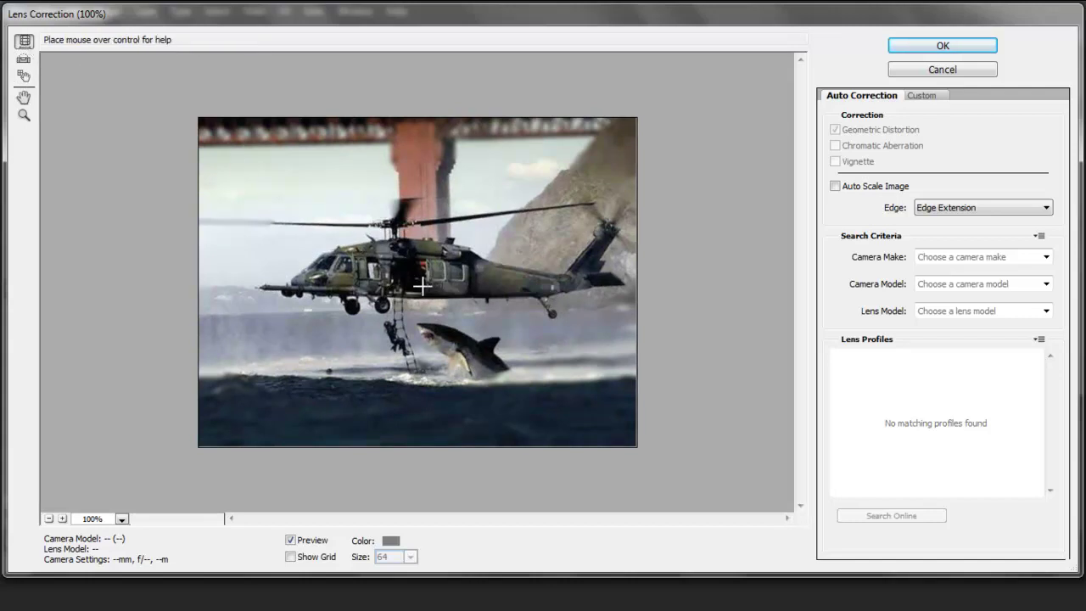
left_click_drag(422, 287, 422, 312)
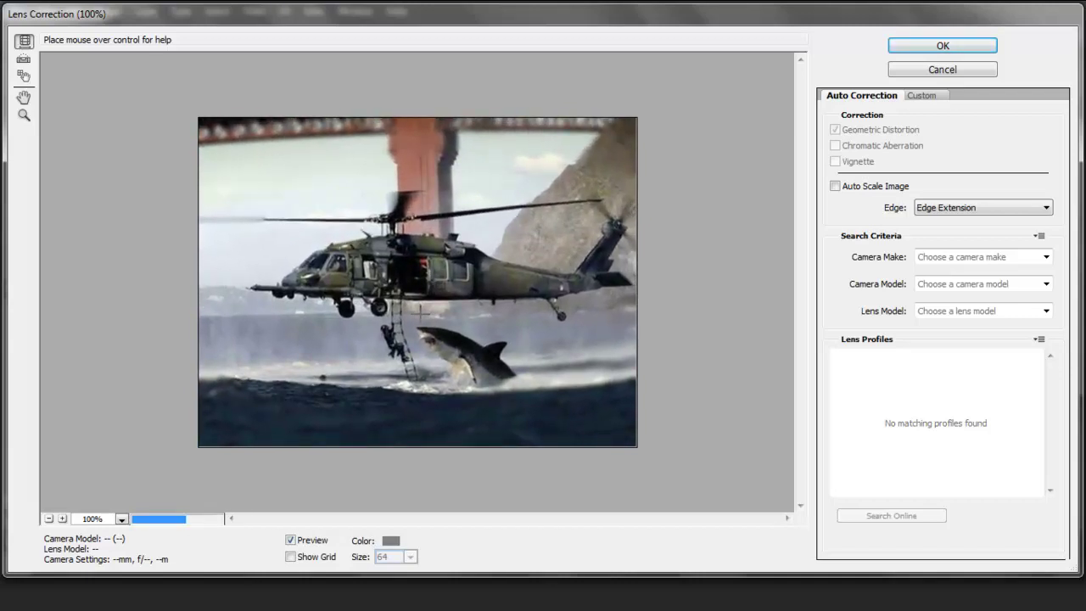
Show the grid, zoom the preview to 300% on the helicopter, and confirm the lens correction
left_click(23, 76)
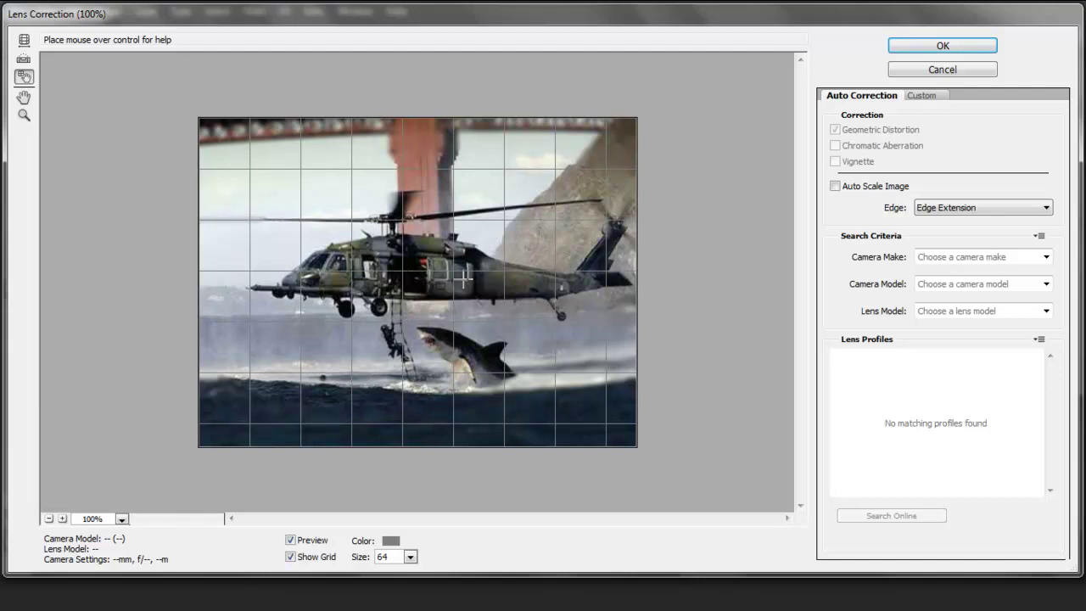
left_click(24, 116)
left_click(352, 264)
left_click(352, 264)
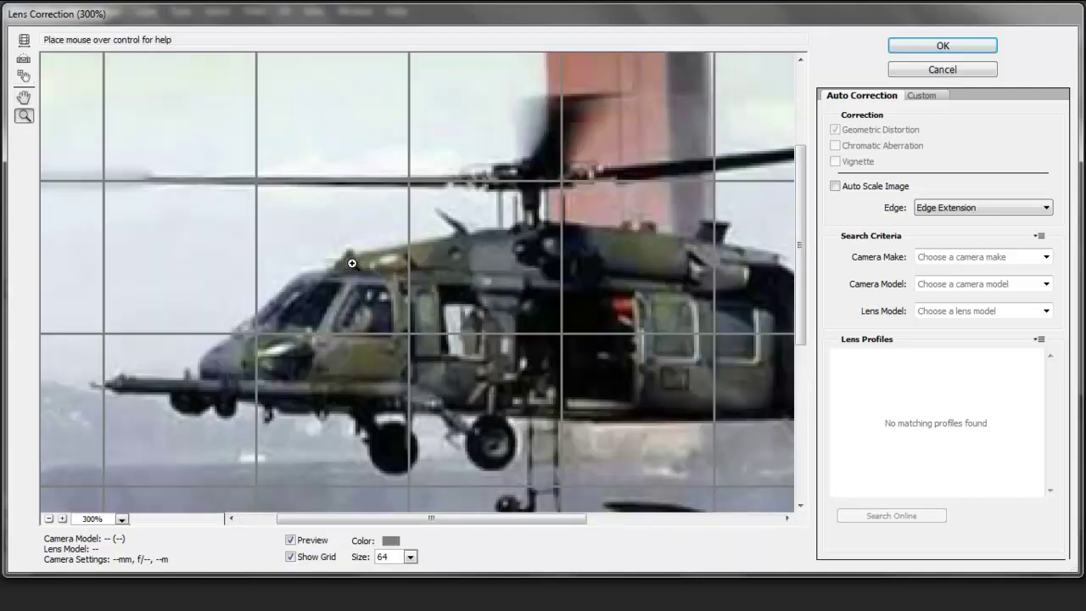
left_click(968, 45)
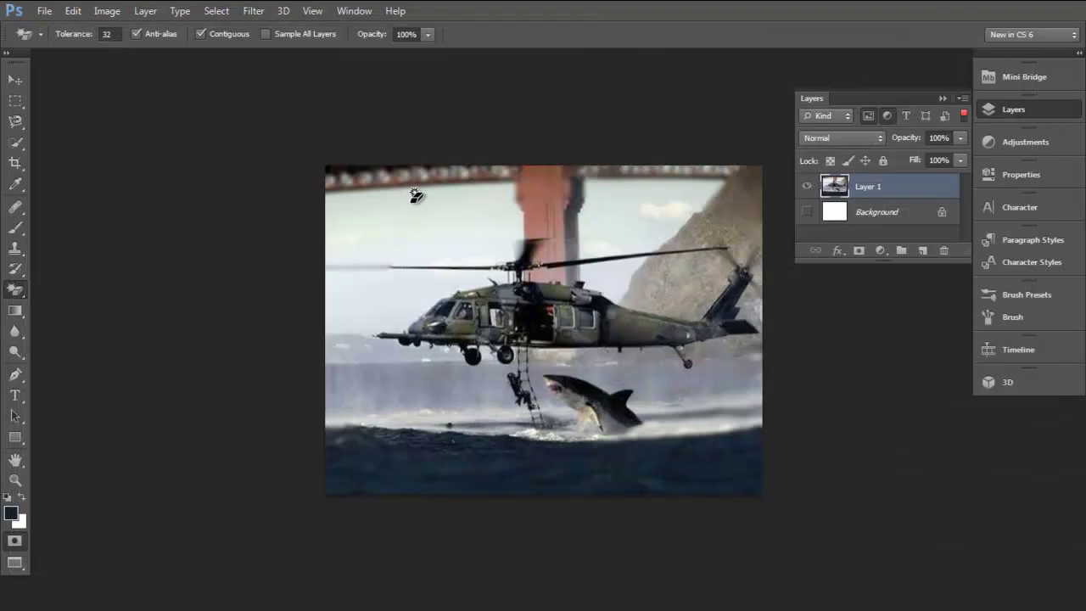
Open the 3D panel offering a 3D Postcard from the layer, and briefly check the tool presets list
left_click(1023, 388)
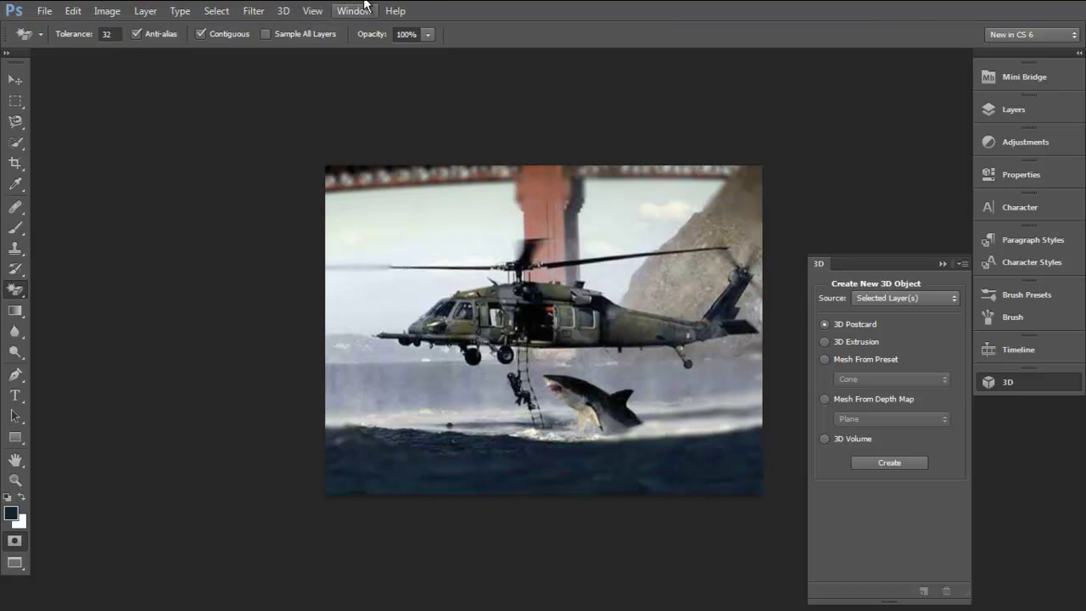
left_click(39, 36)
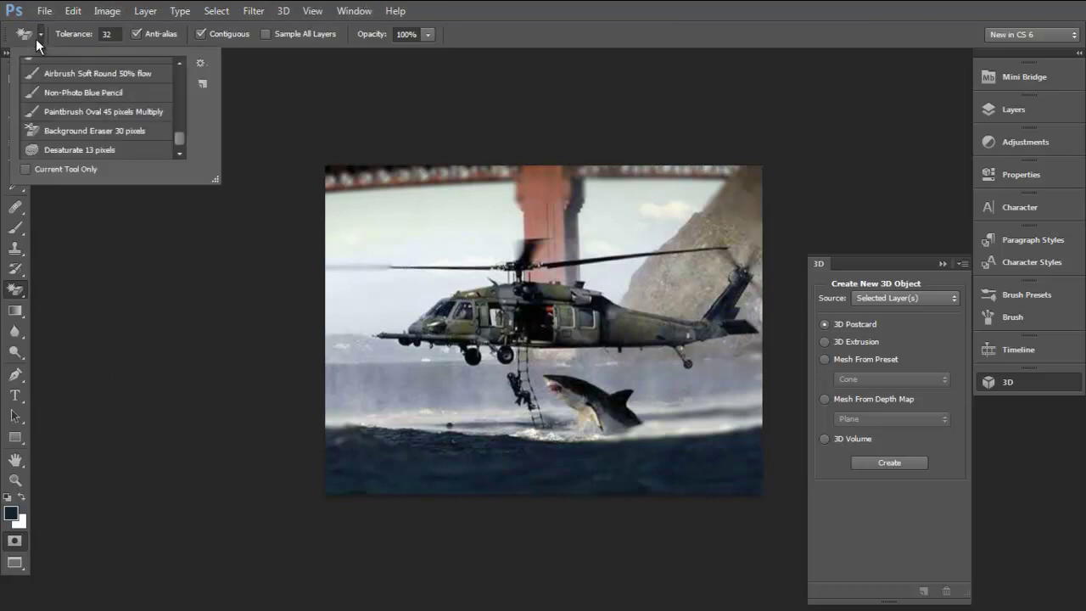
left_click(37, 39)
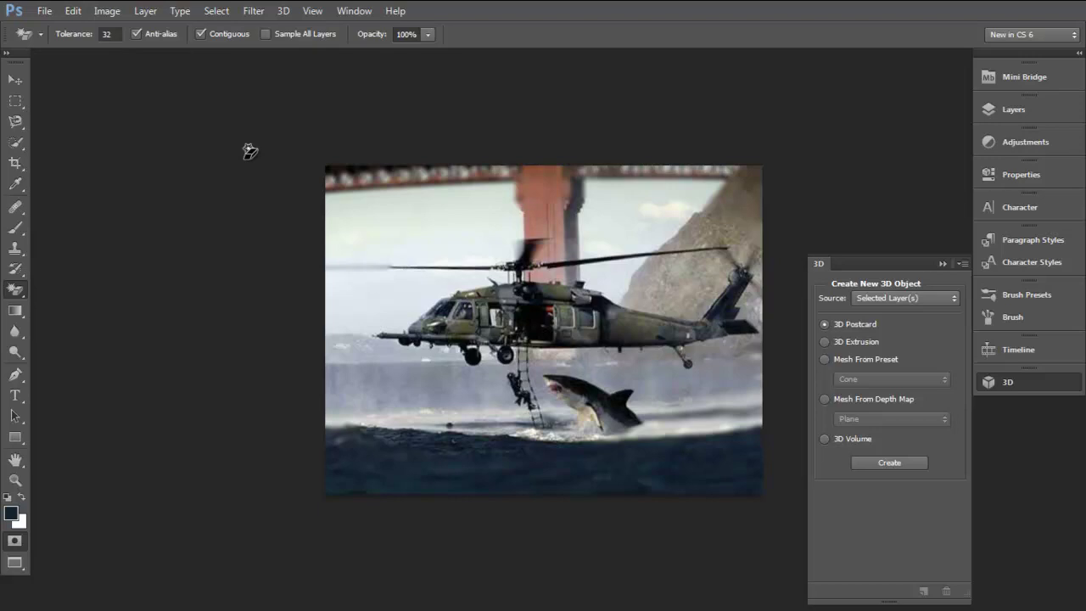
Choose Essentials from the workspace switcher at the top right
left_click(1068, 37)
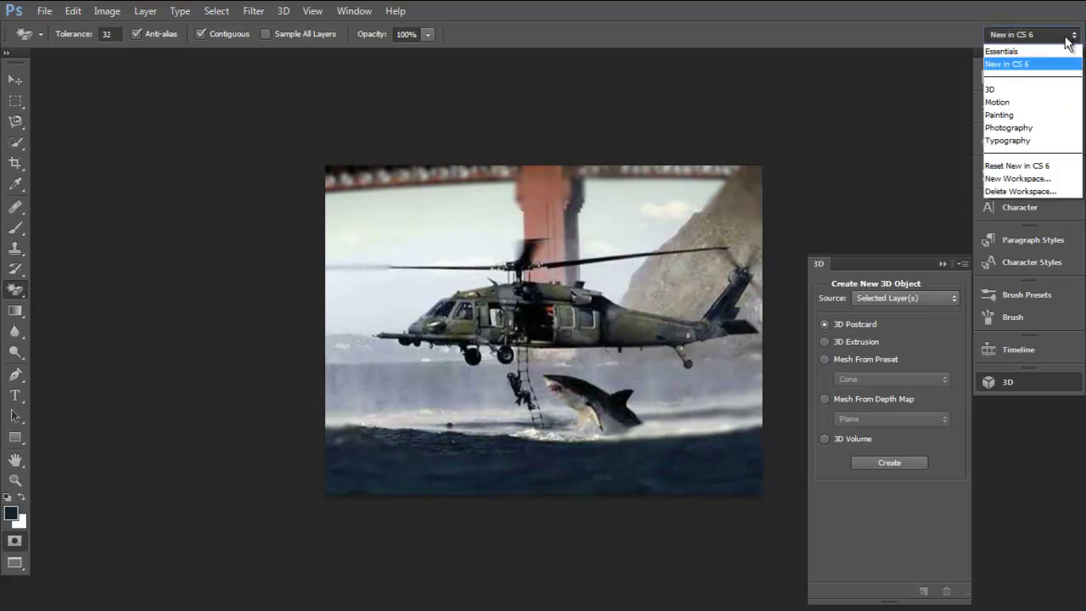
left_click(1051, 53)
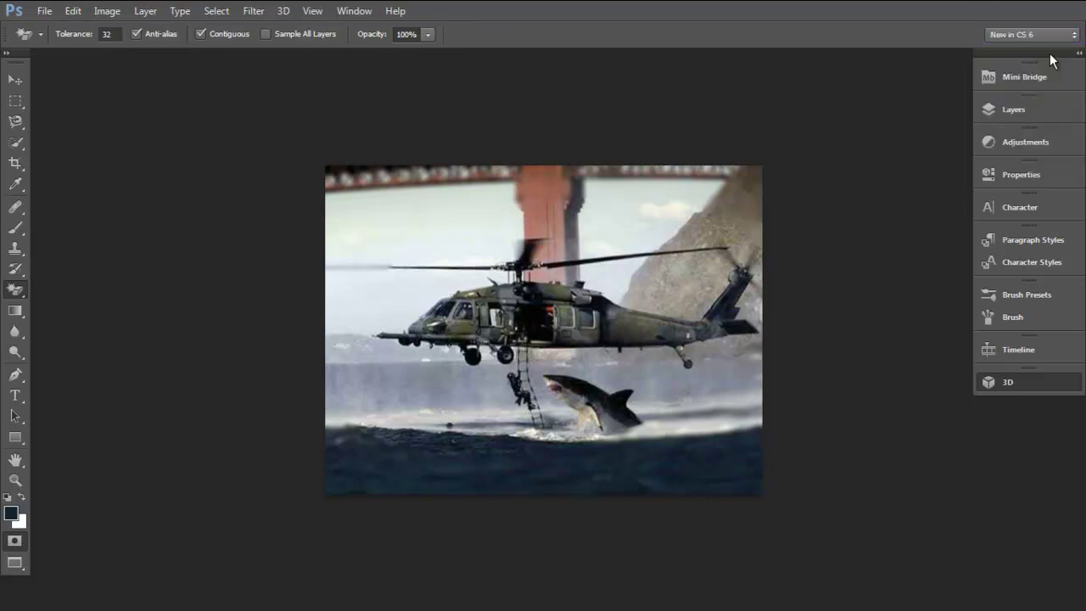